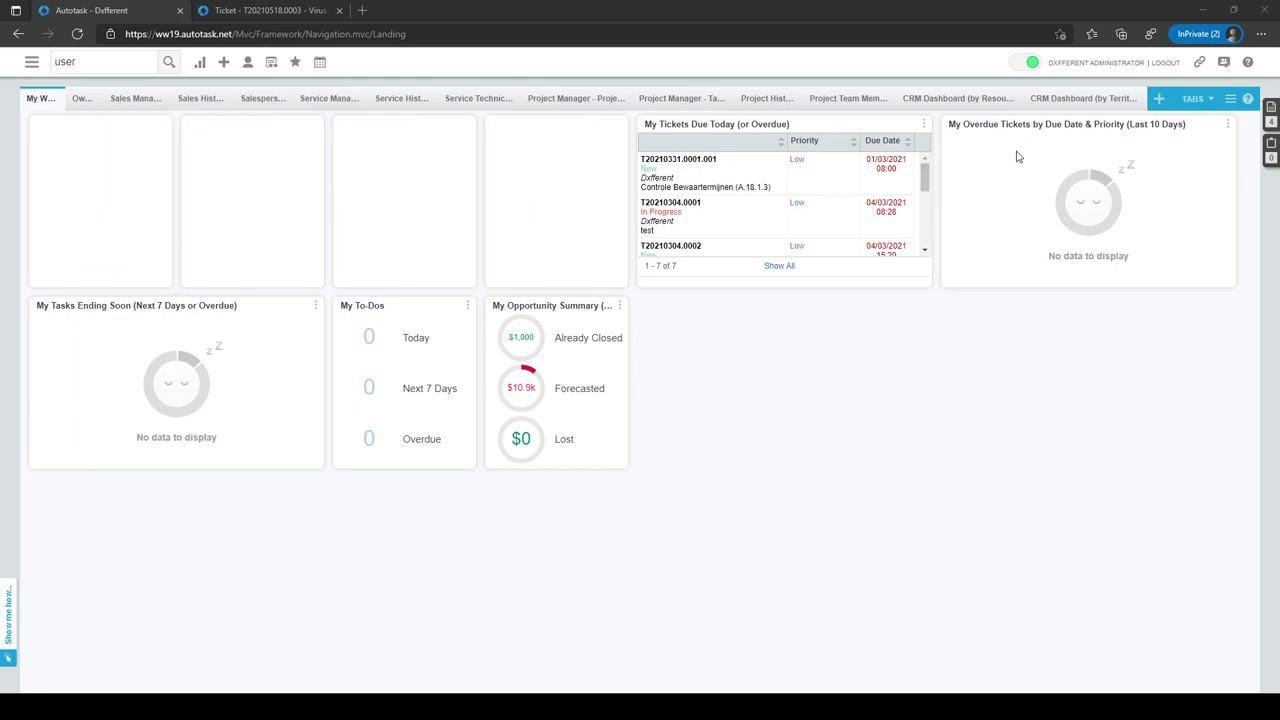
- Start a new service call and assign it to the company ABC Demo
{"action": "mouse_move", "coordinate": [226, 64]}
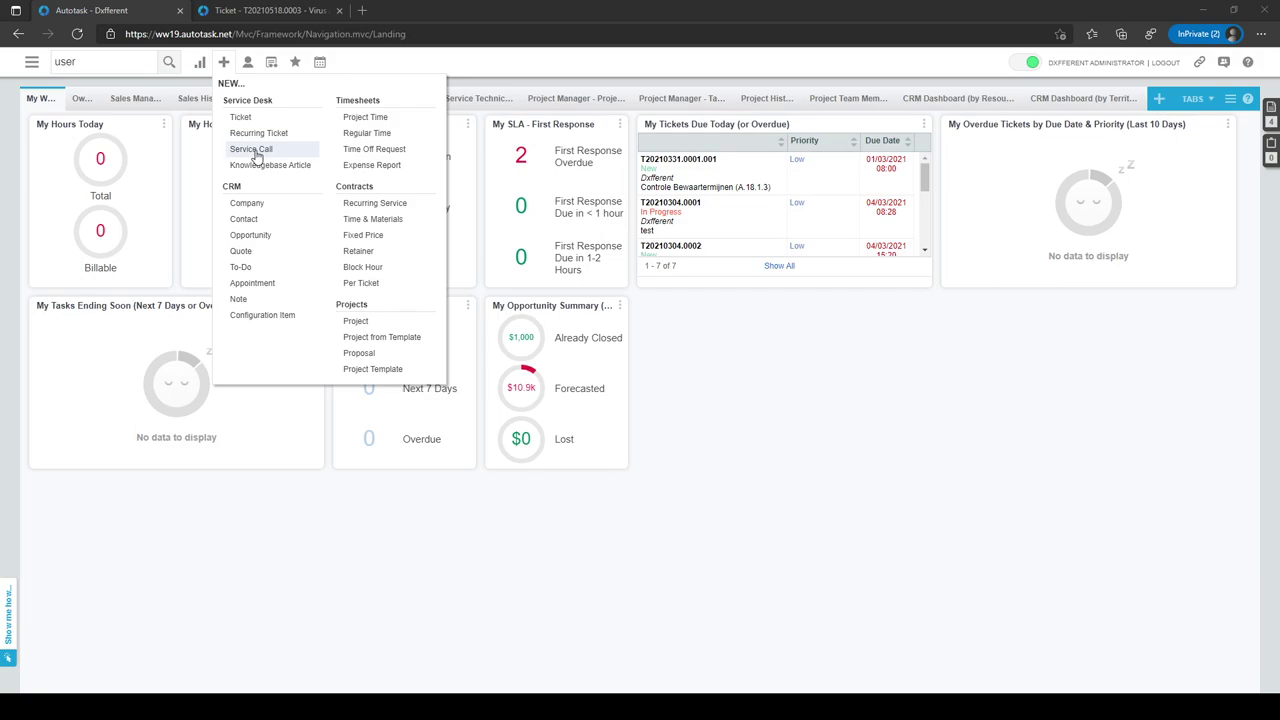
{"action": "left_click", "coordinate": [254, 150]}
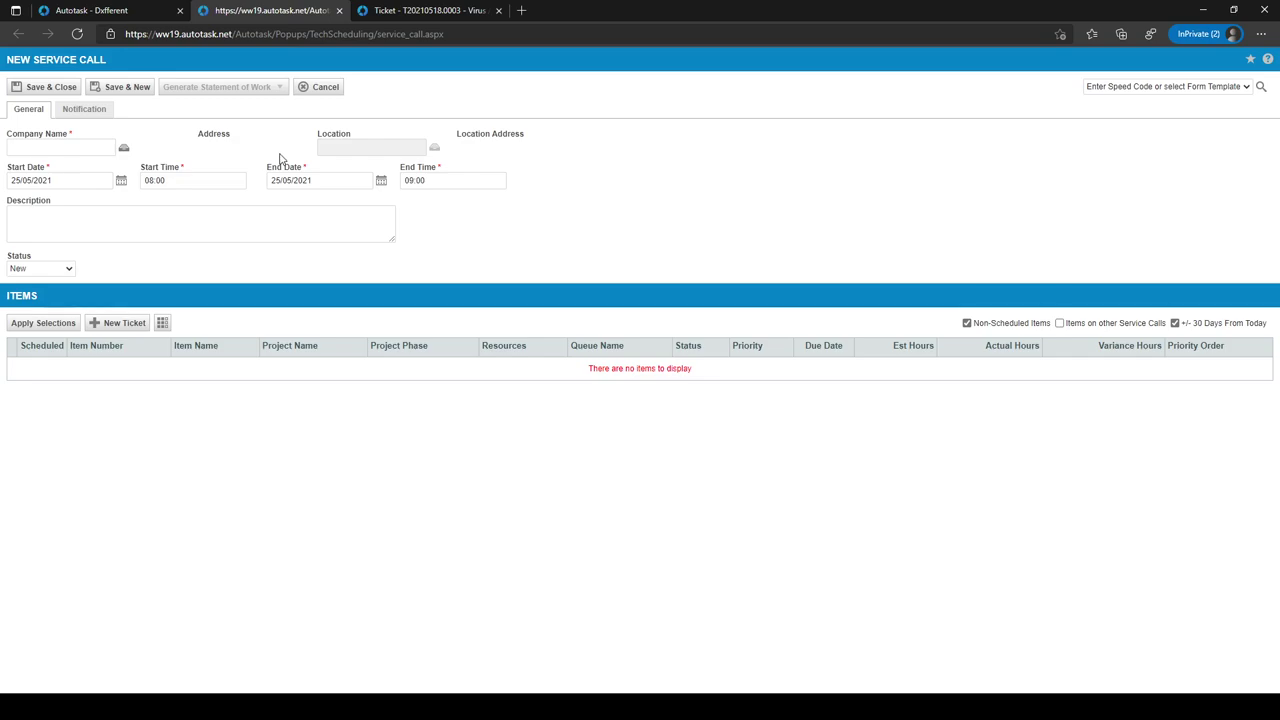
{"action": "left_click", "coordinate": [68, 147]}
{"action": "left_click", "coordinate": [124, 150]}
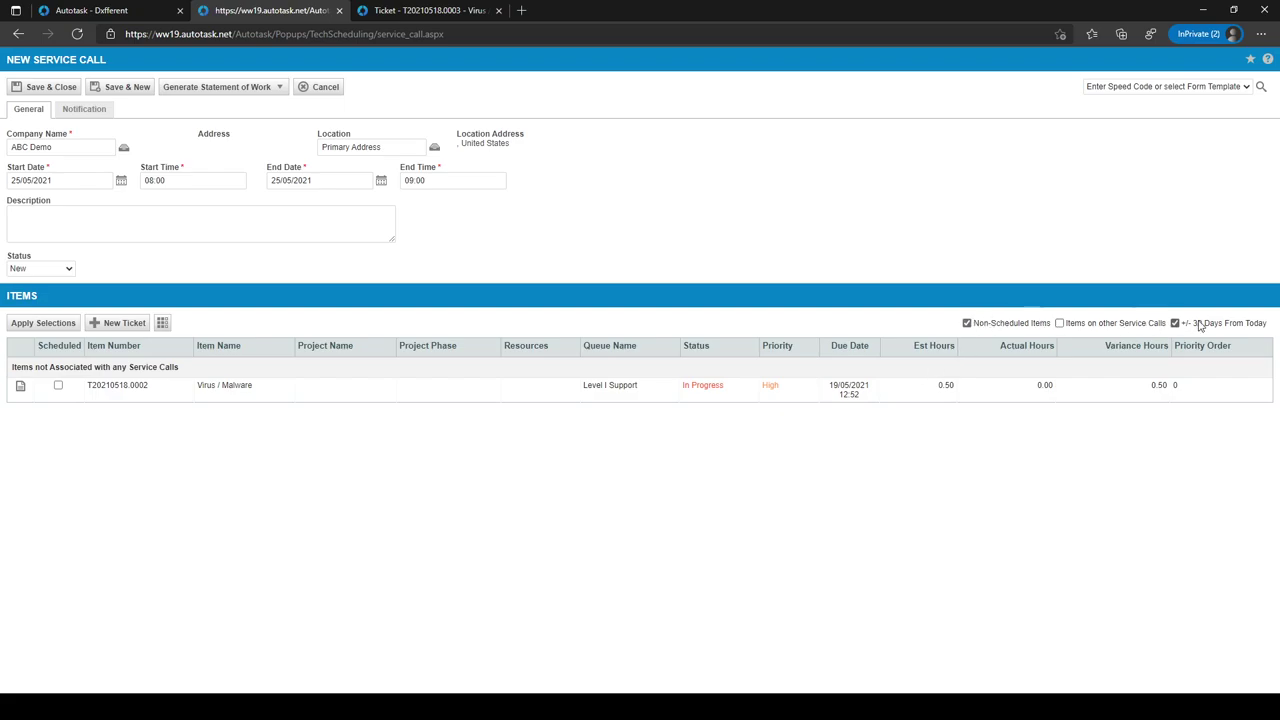
- Include items on other service calls in the list and mark ticket T20210518.0002 as scheduled
{"action": "left_click", "coordinate": [1060, 324]}
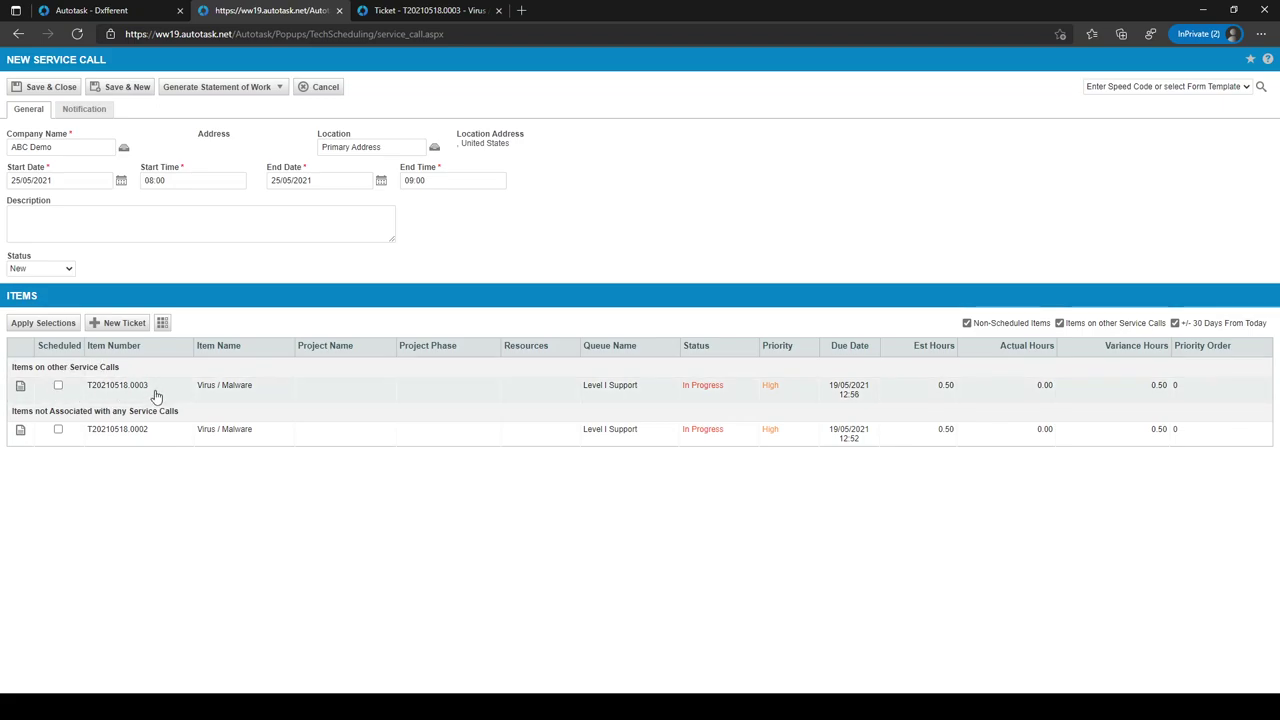
{"action": "left_click", "coordinate": [57, 430]}
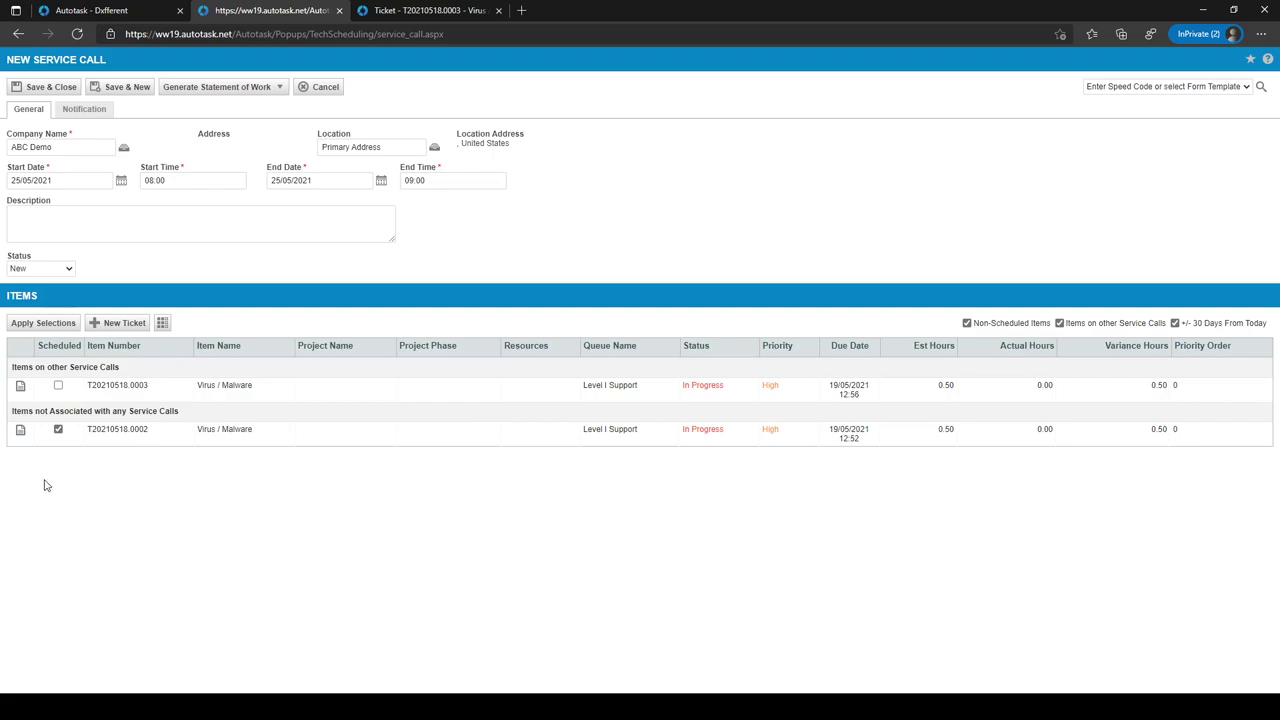
- Review ticket T20210518.0003 and highlight the Reinstall PC item in its checklist
{"action": "left_click", "coordinate": [398, 14]}
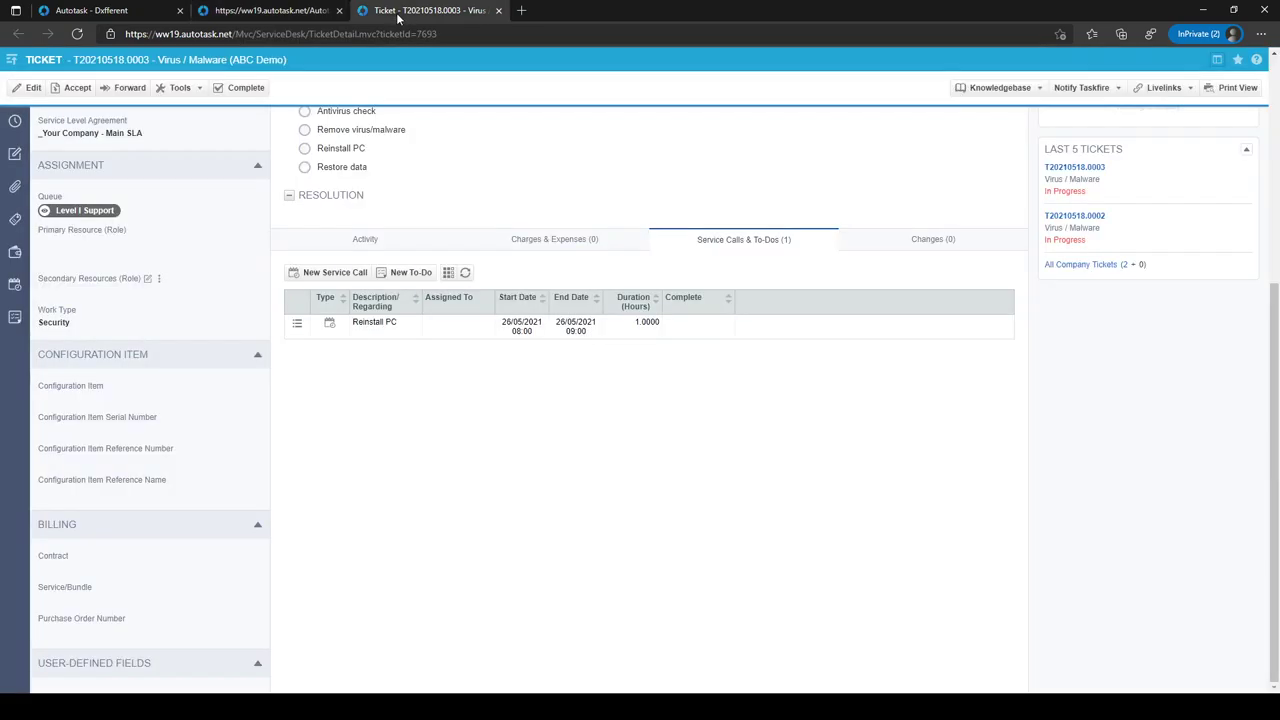
{"action": "scroll", "coordinate": [271, 229], "scroll_direction": "up", "scroll_amount": 4}
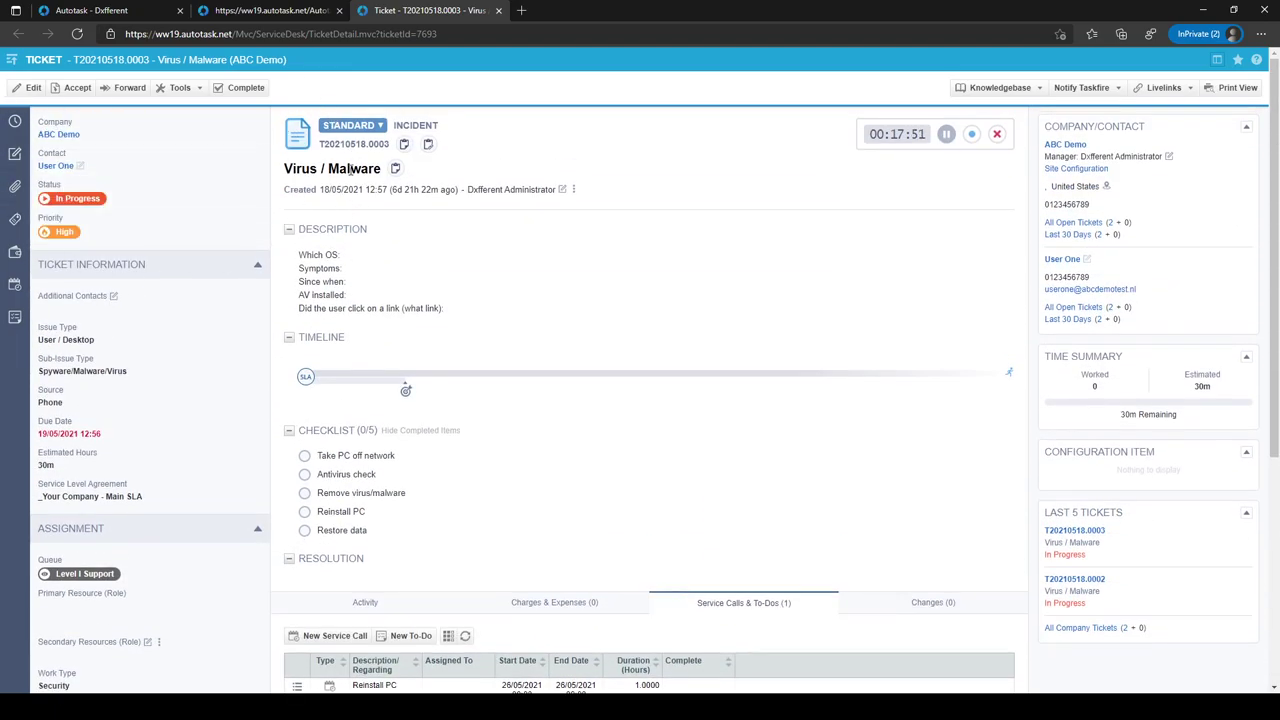
{"action": "left_click_drag", "start_coordinate": [367, 516], "coordinate": [316, 516]}
{"action": "scroll", "coordinate": [675, 623], "scroll_direction": "down", "scroll_amount": 3}
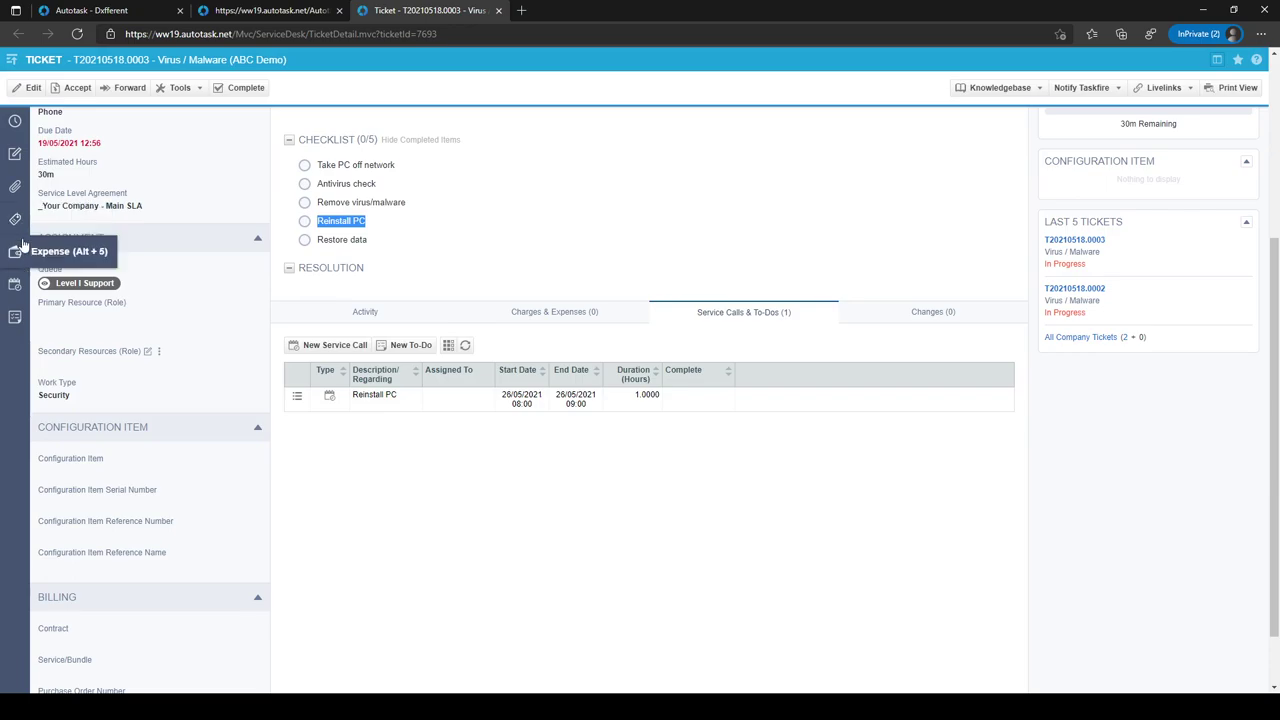
- Start a new service call from ticket T20210518.0003 with the description "Reinstall PC"
{"action": "left_click", "coordinate": [16, 290]}
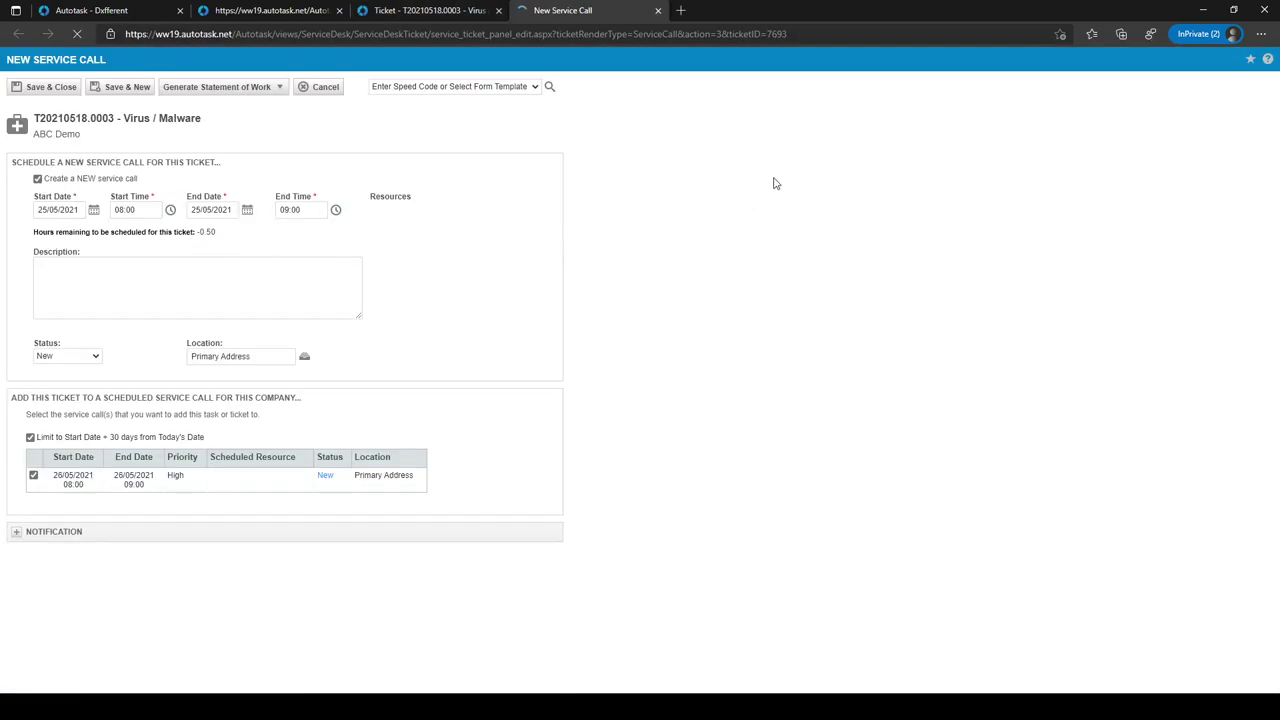
{"action": "left_click", "coordinate": [207, 281]}
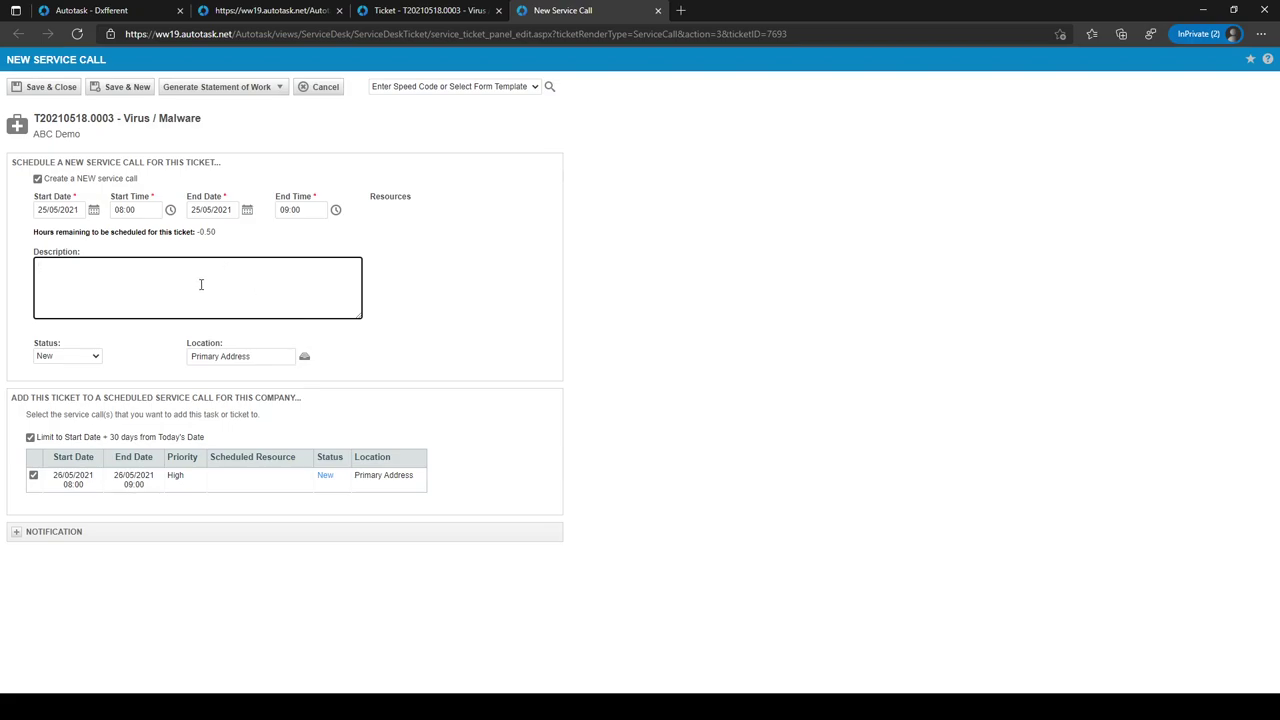
{"action": "type", "text": "Reinstall PC"}
- Review the actions available for the Reinstall PC service call listed on ticket T20210518.0003
{"action": "left_click", "coordinate": [329, 15]}
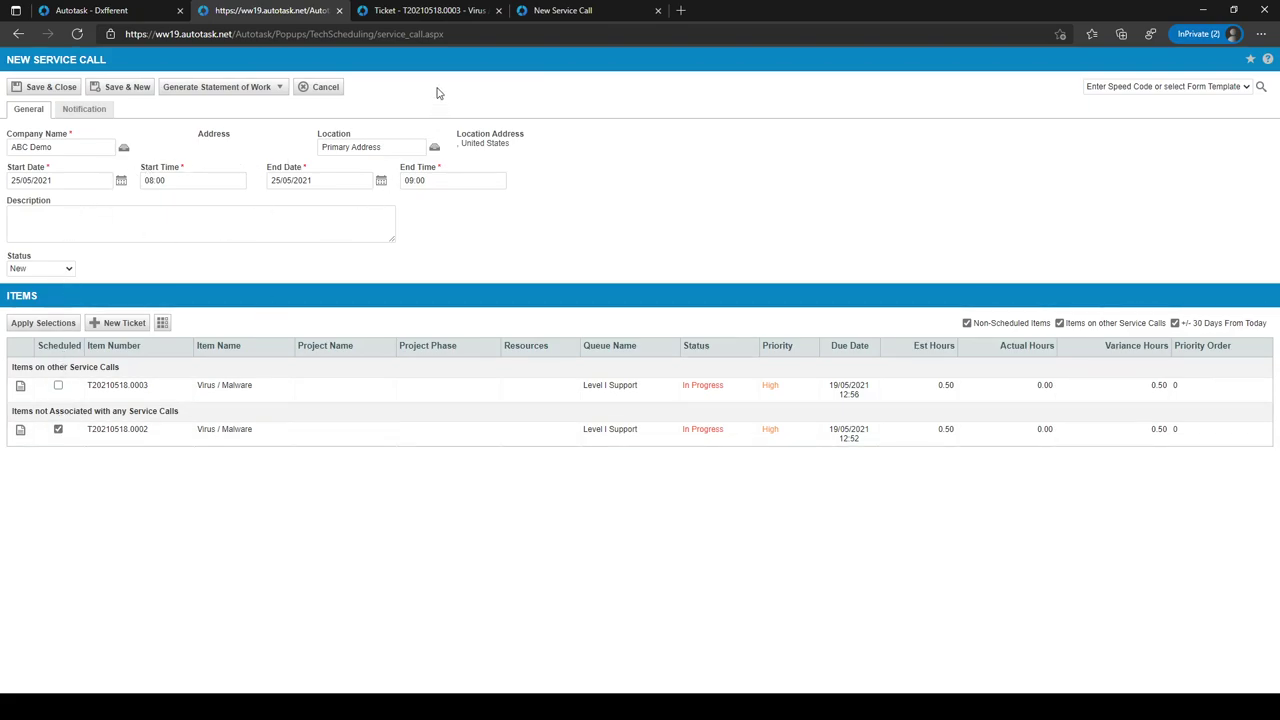
{"action": "left_click", "coordinate": [438, 12]}
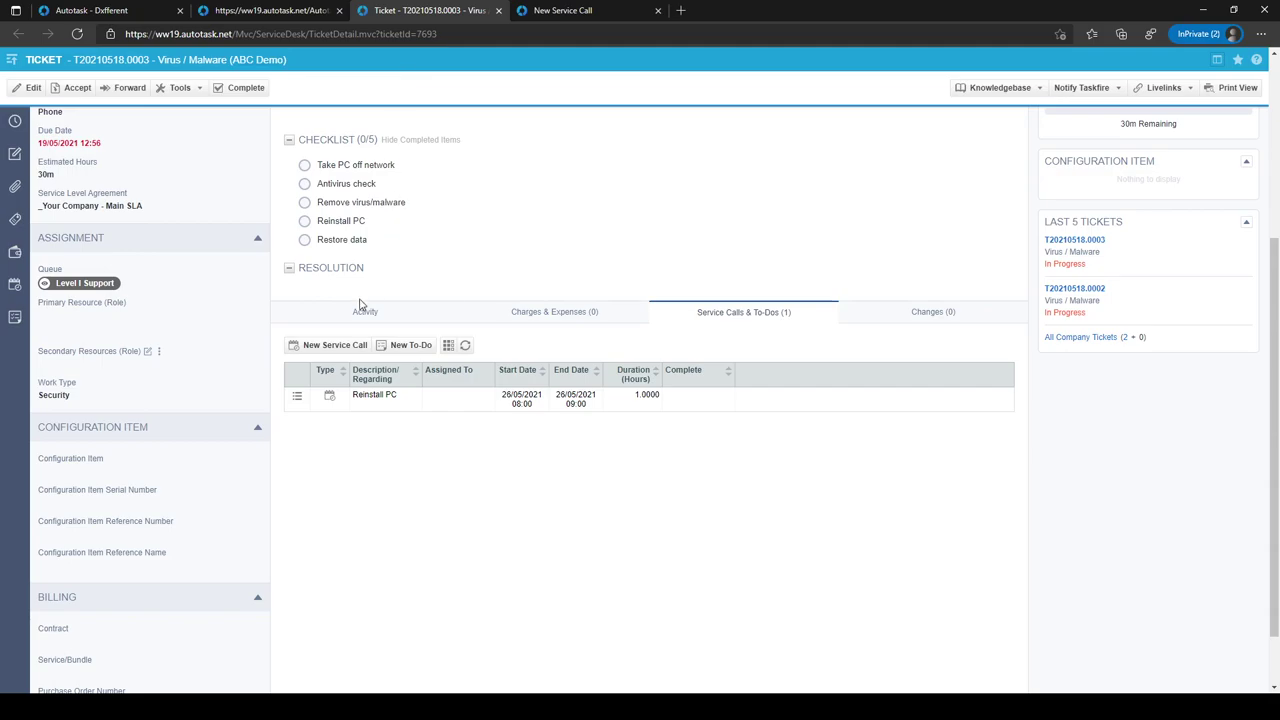
{"action": "left_click", "coordinate": [298, 397]}
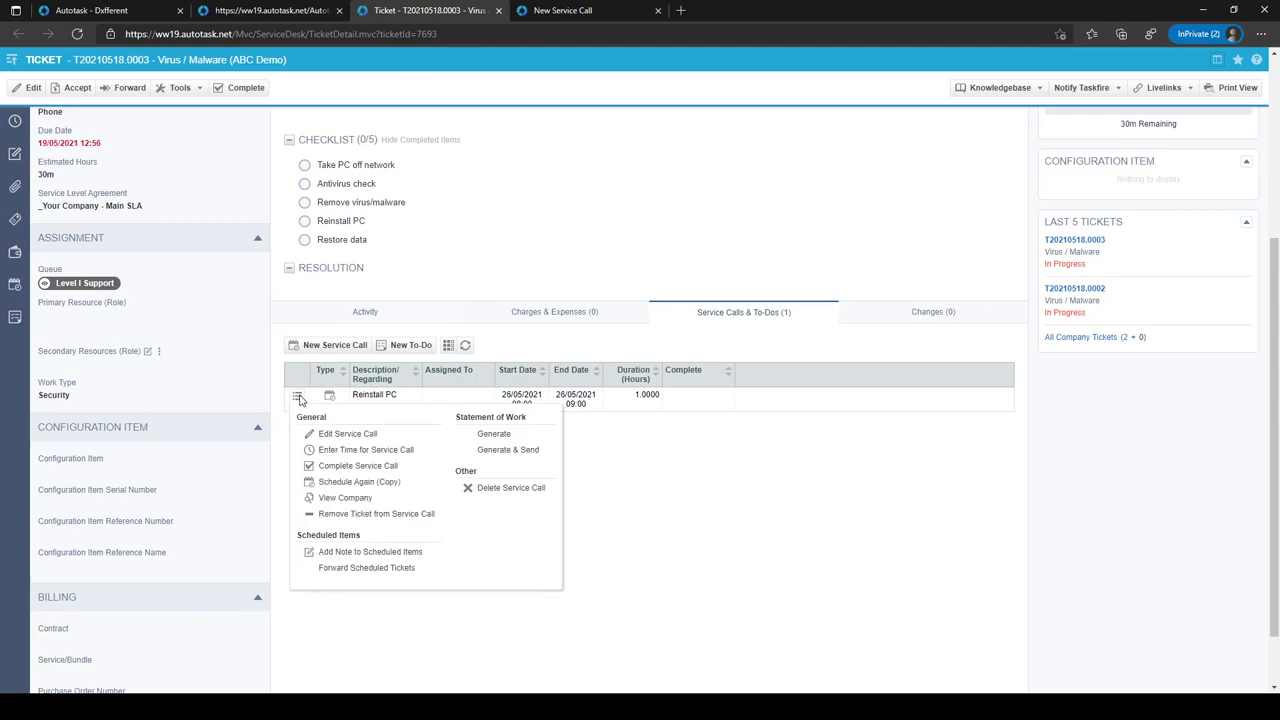
{"action": "left_click_drag", "start_coordinate": [697, 316], "coordinate": [796, 318]}
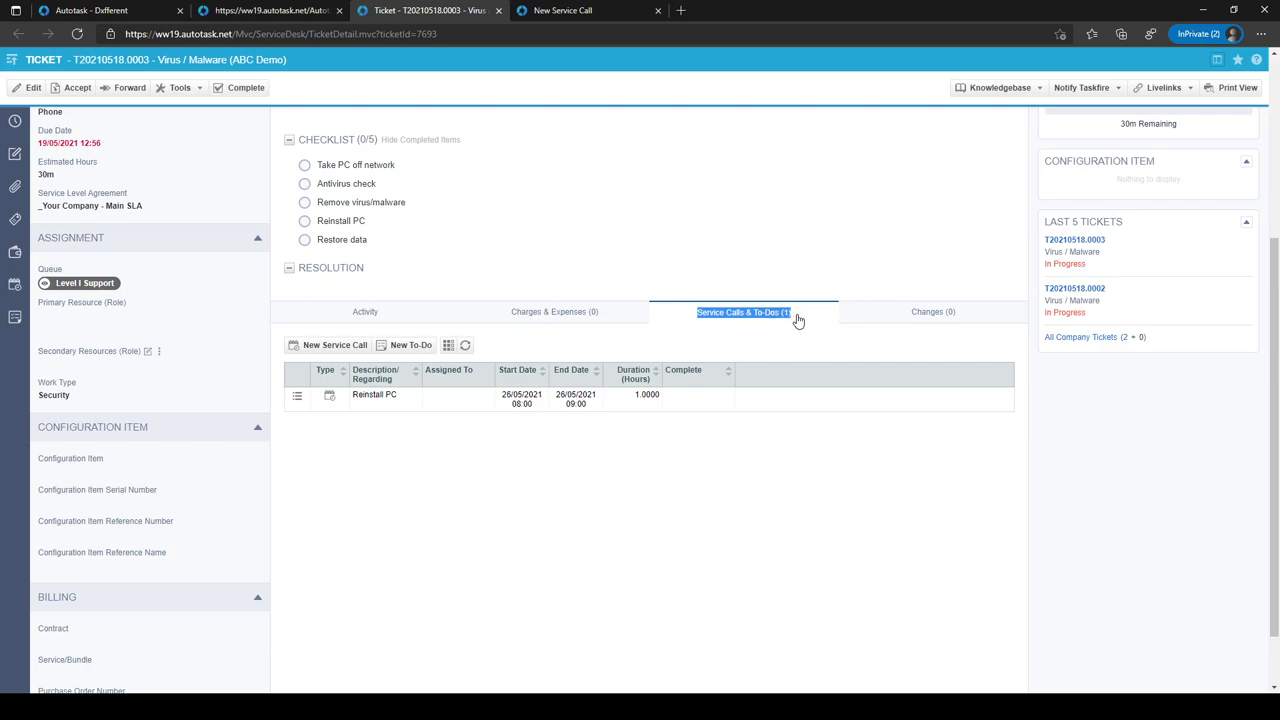
{"action": "left_click", "coordinate": [299, 398]}
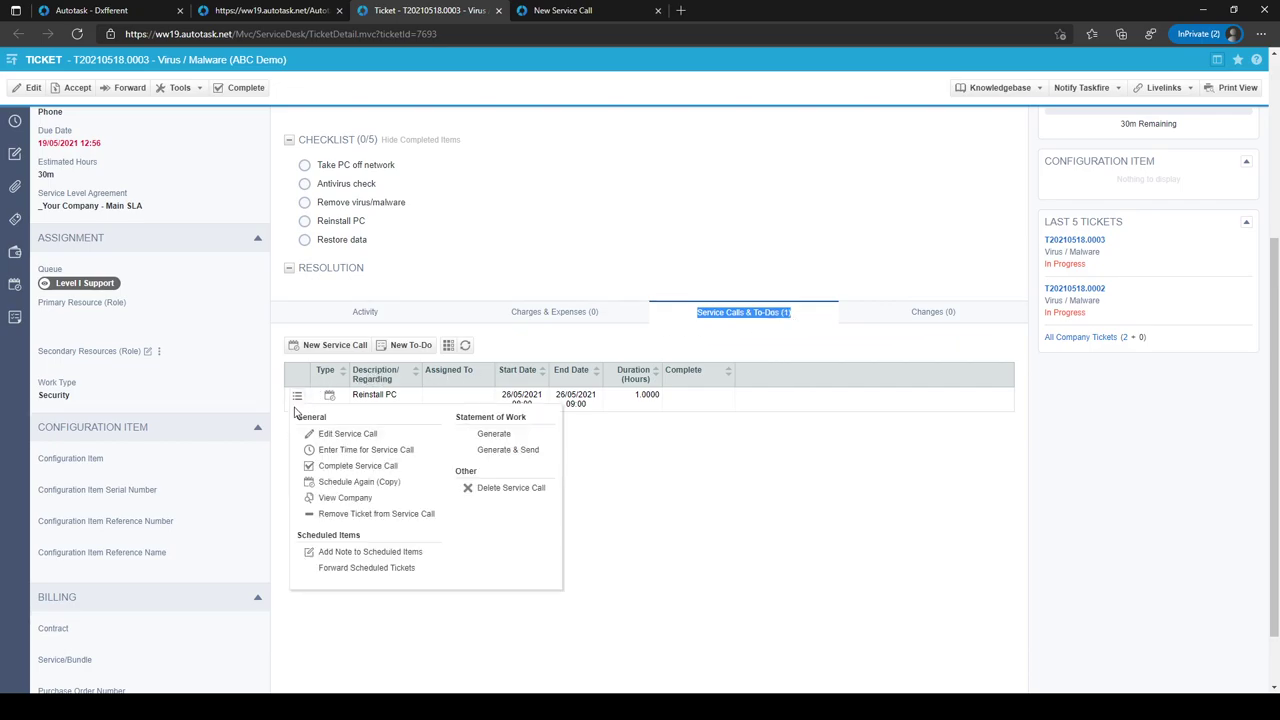
{"action": "left_click", "coordinate": [360, 452]}
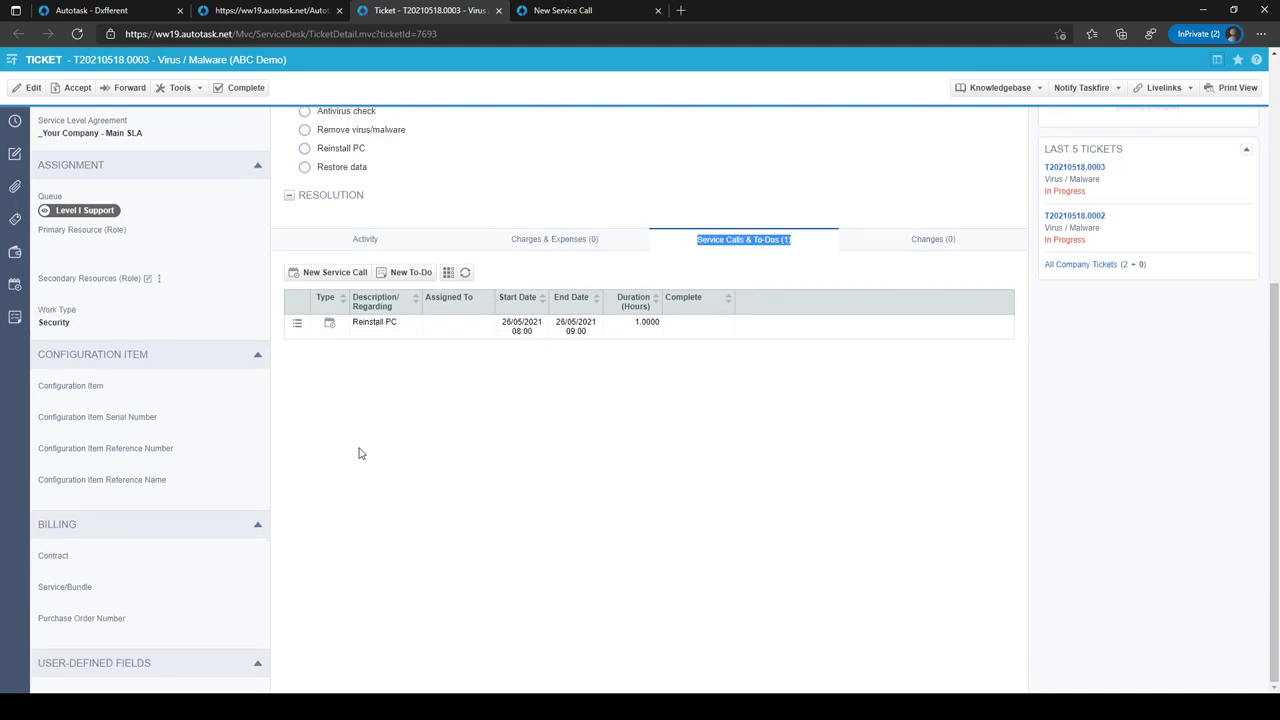
{"action": "scroll", "coordinate": [357, 451], "scroll_direction": "up", "scroll_amount": 3}
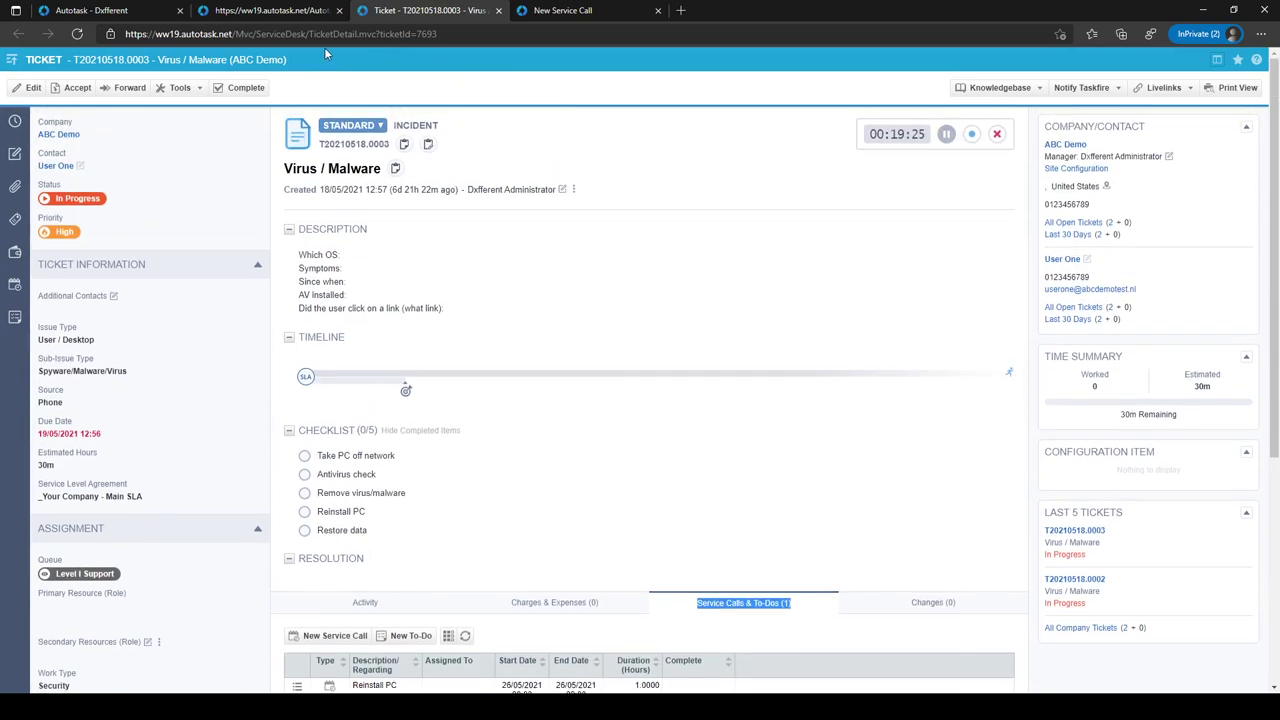
- Open My Calendar and view the list of my scheduled items
{"action": "left_click", "coordinate": [143, 21]}
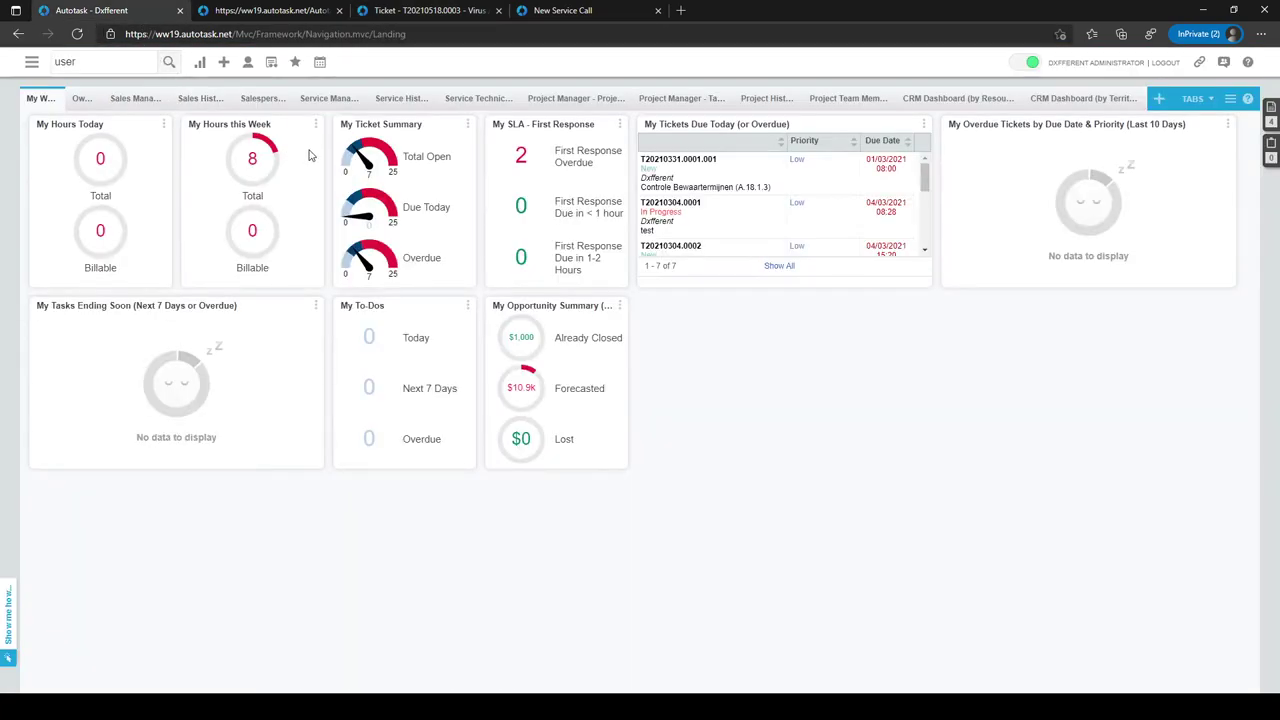
{"action": "left_click", "coordinate": [321, 64]}
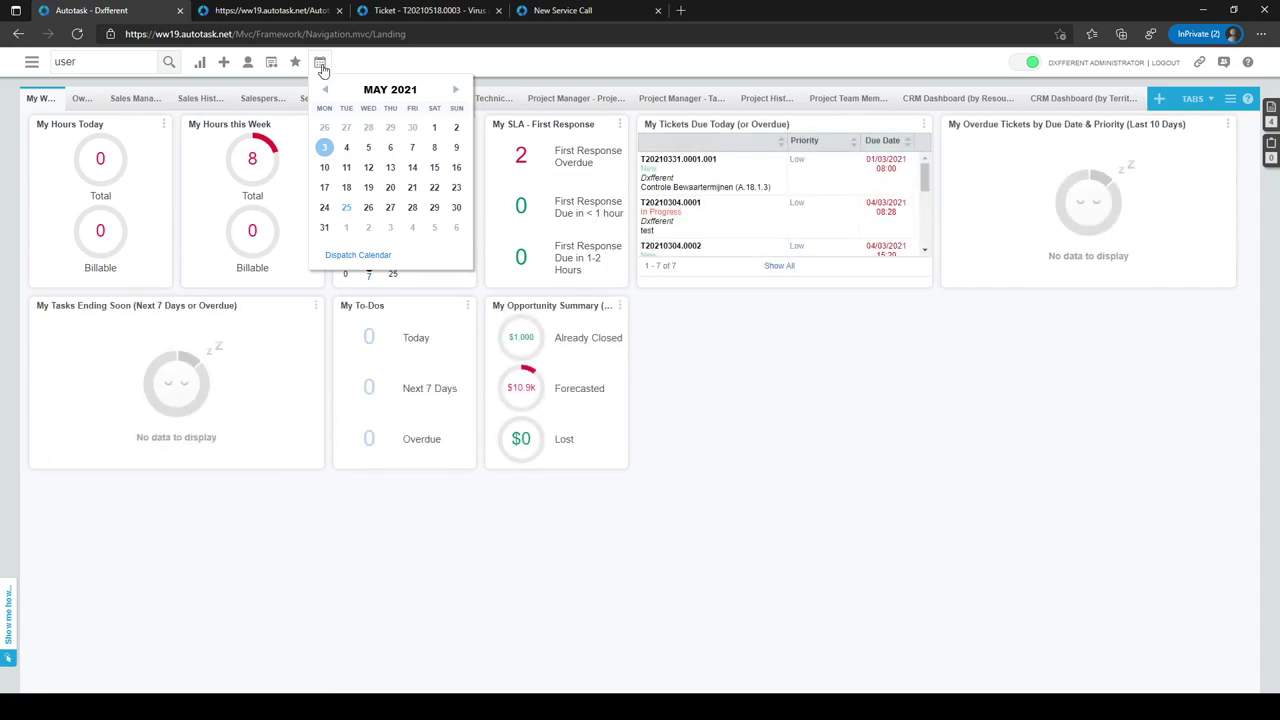
{"action": "left_click", "coordinate": [321, 64]}
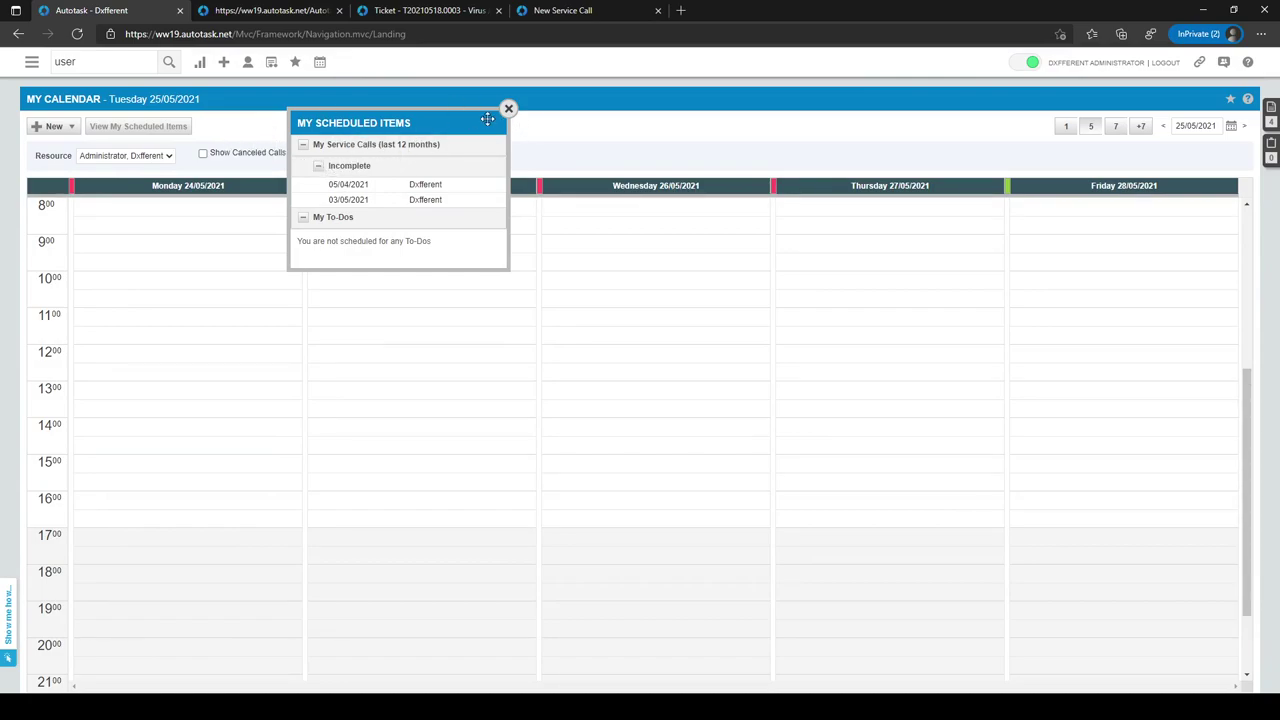
{"action": "left_click", "coordinate": [508, 109]}
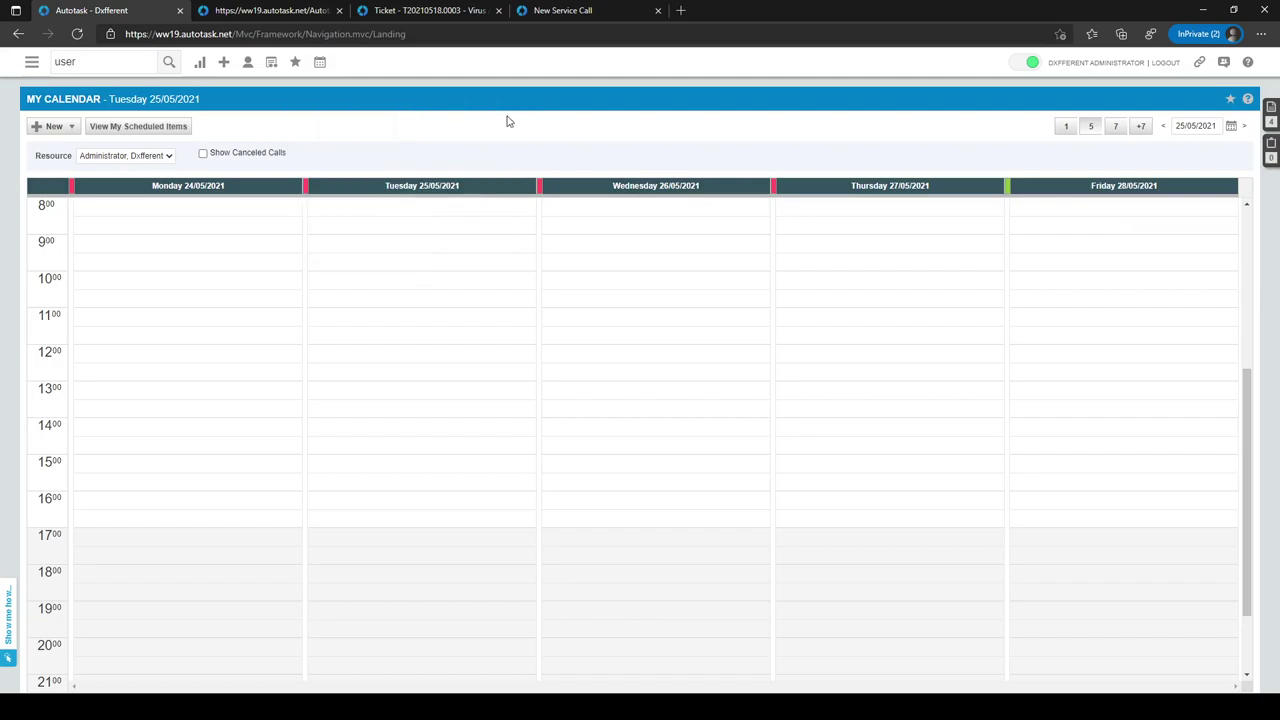
{"action": "left_click", "coordinate": [145, 131]}
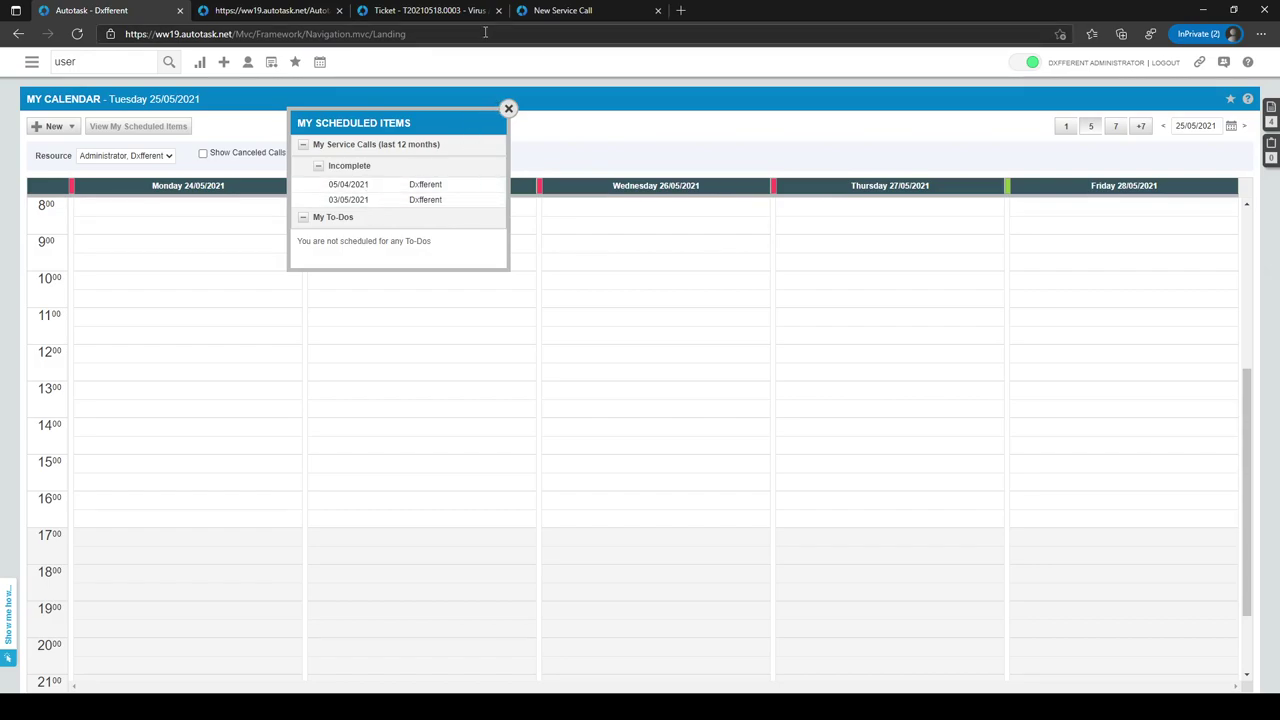
- Open the Dispatch Calendar, show calls with no scheduled resource and inspect the Reinstall PC call on Wednesday 26/05/2021
{"action": "mouse_move", "coordinate": [320, 64]}
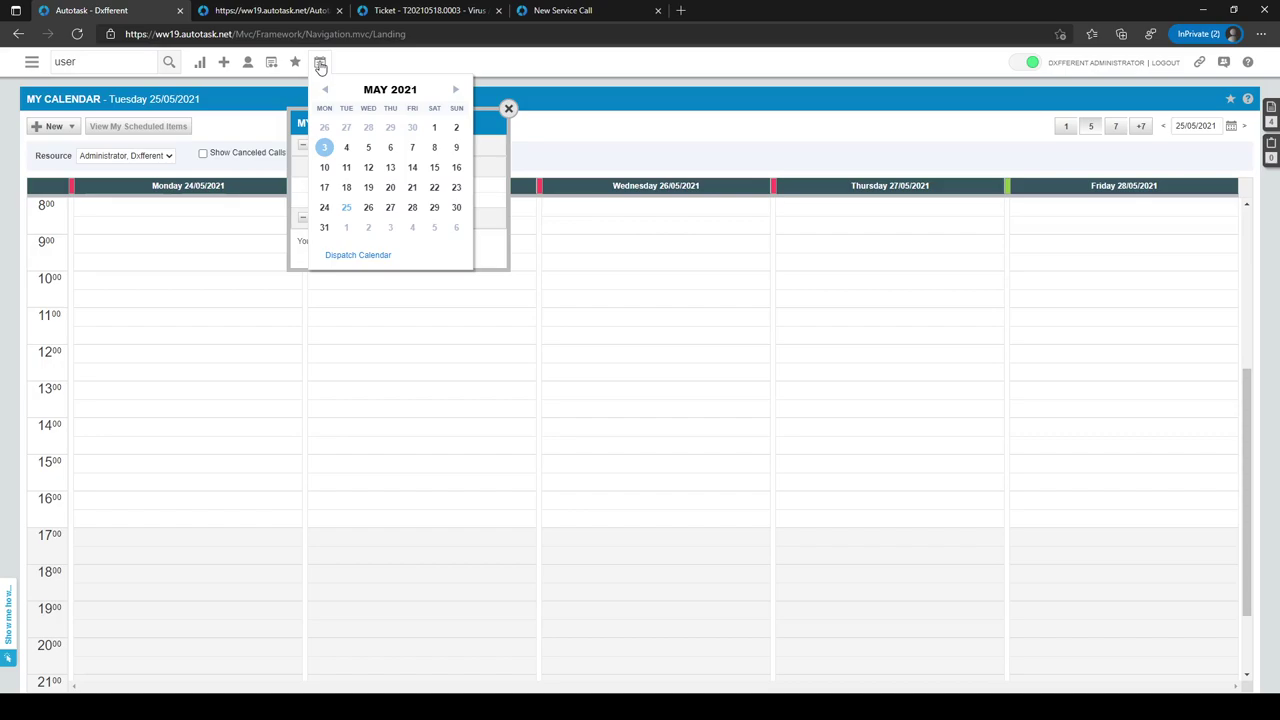
{"action": "left_click", "coordinate": [342, 256]}
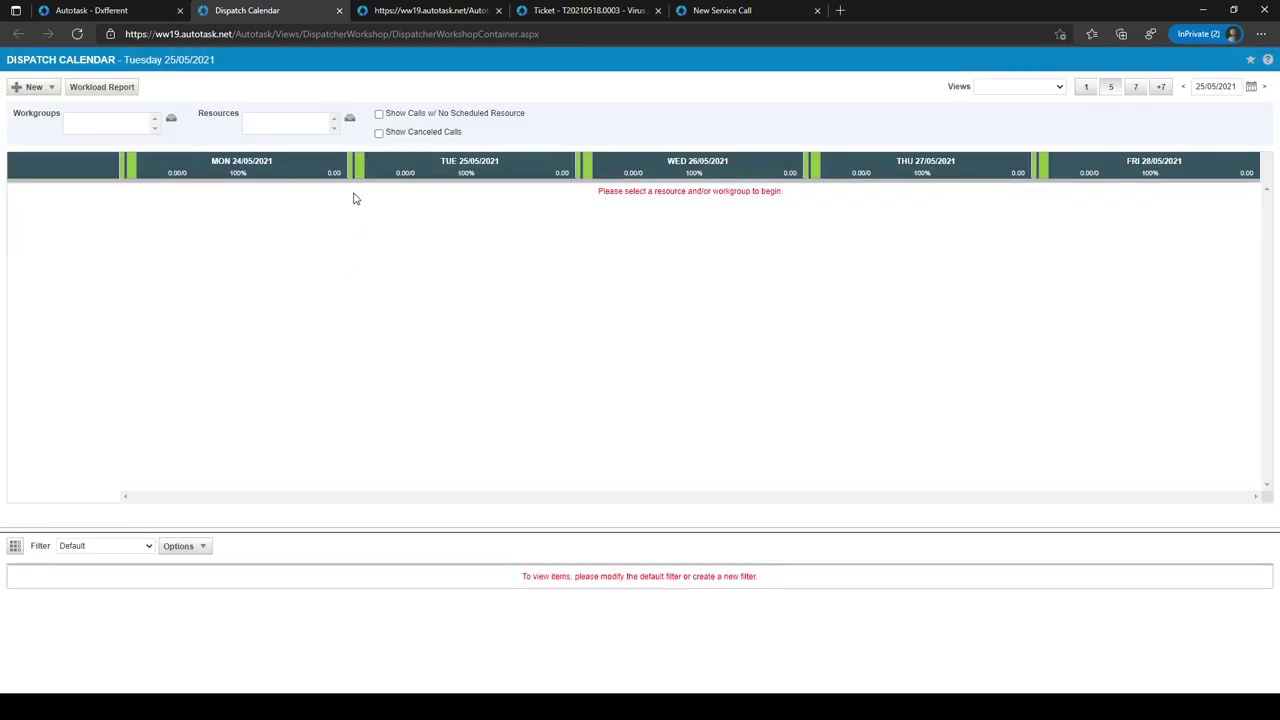
{"action": "left_click", "coordinate": [379, 116]}
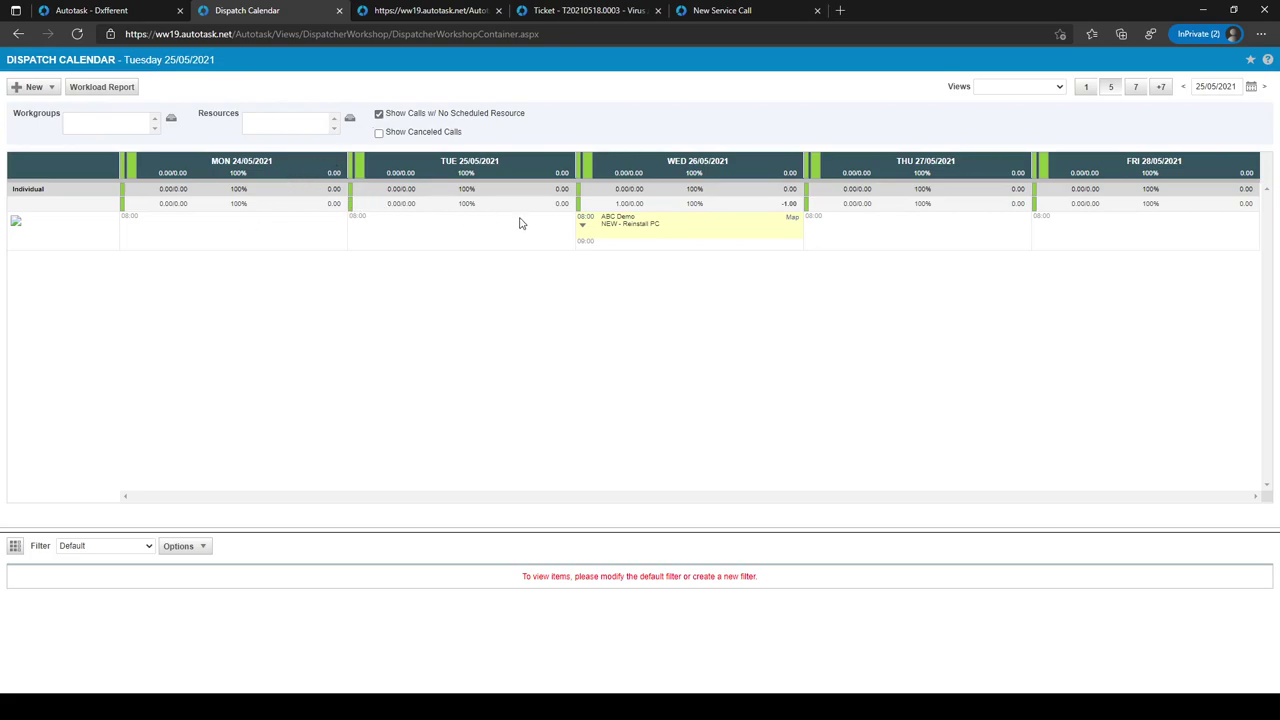
{"action": "mouse_move", "coordinate": [661, 229]}
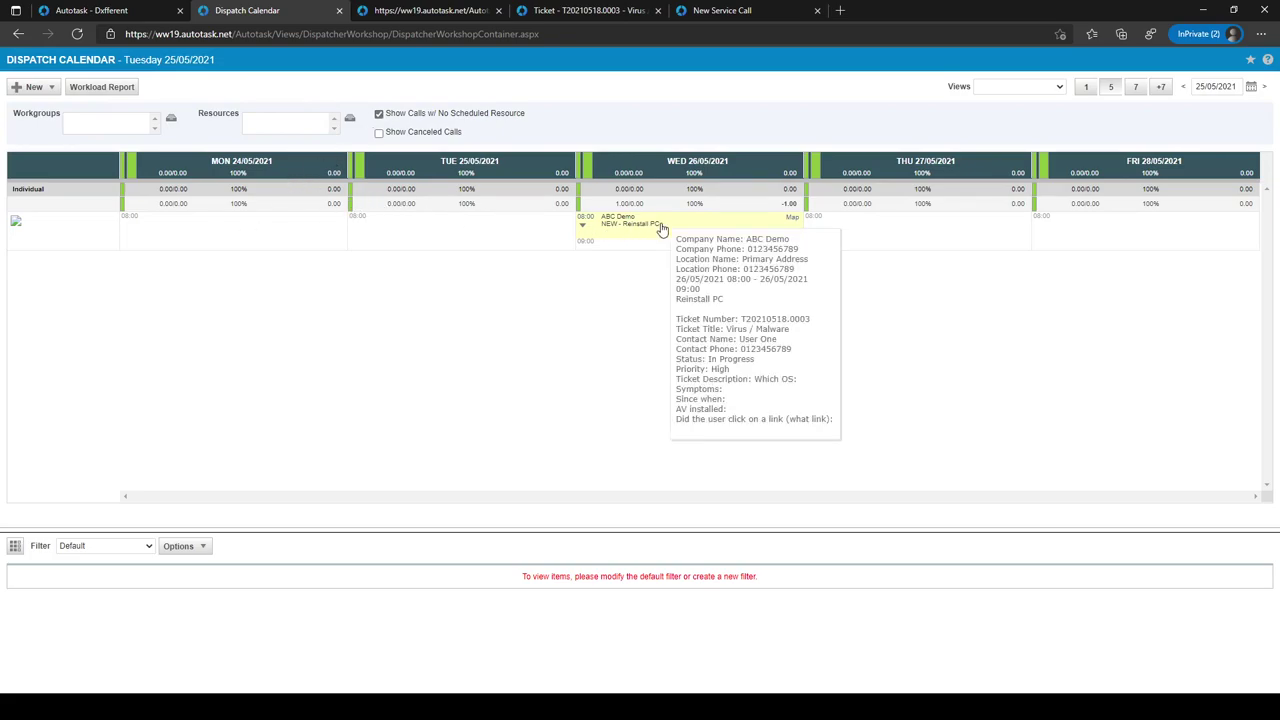
{"action": "right_click", "coordinate": [661, 229]}
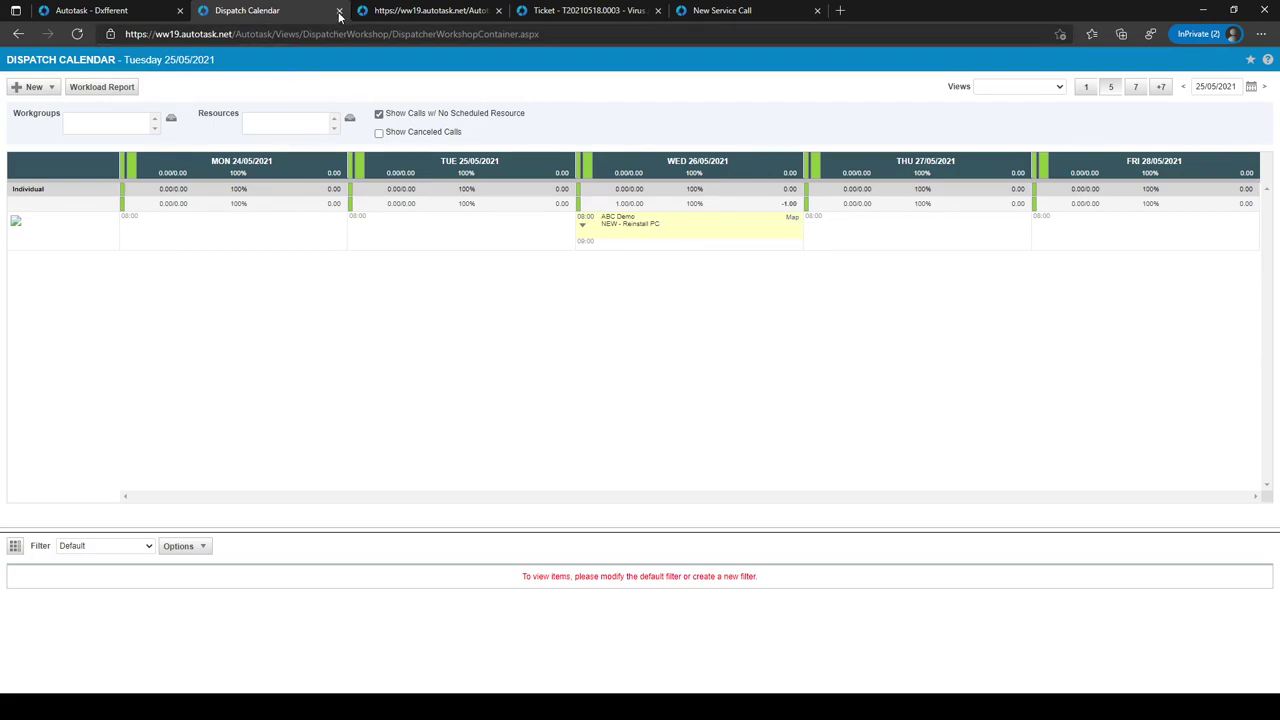
- View my own service calls in My Workspace
{"action": "left_click", "coordinate": [130, 11]}
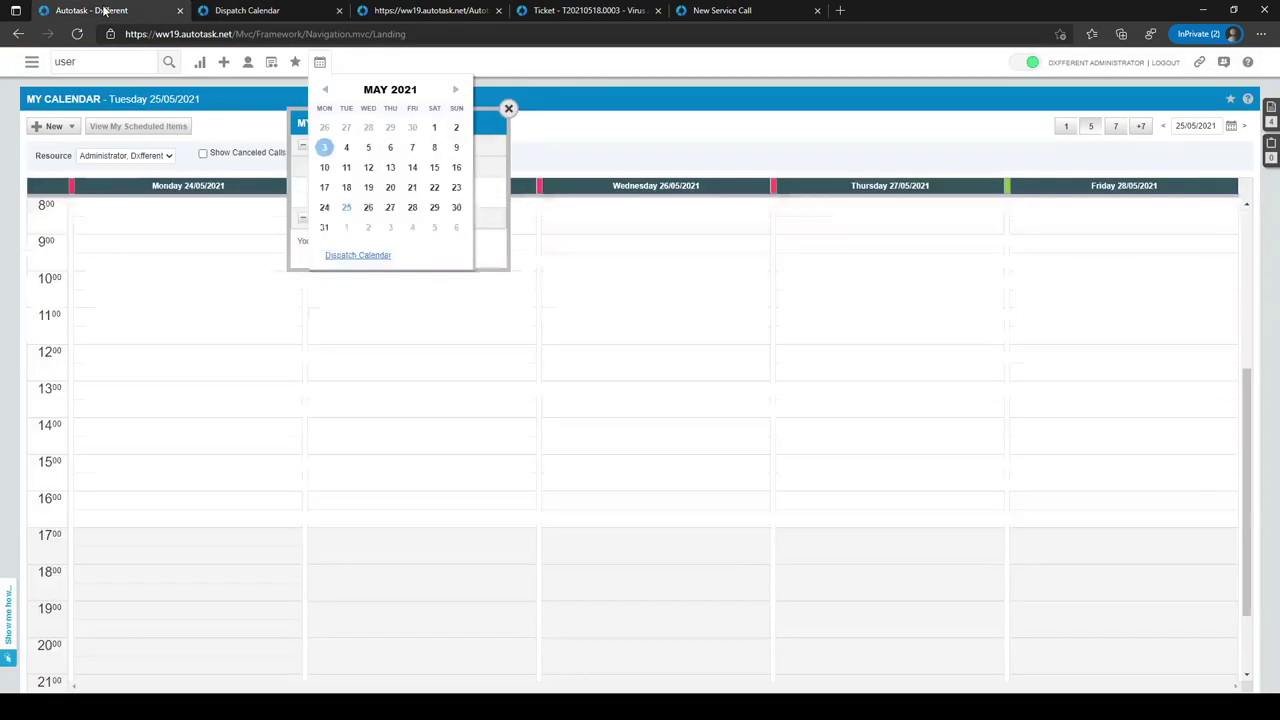
{"action": "left_click", "coordinate": [248, 64]}
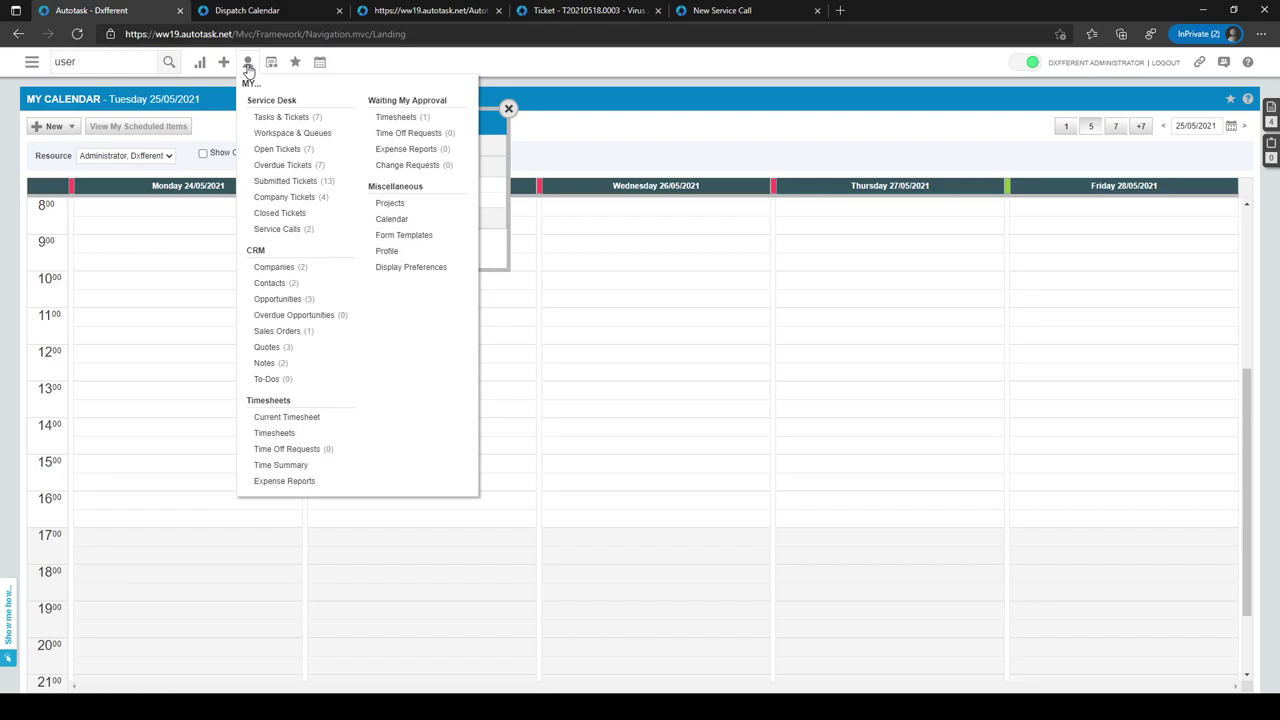
{"action": "left_click", "coordinate": [285, 230]}
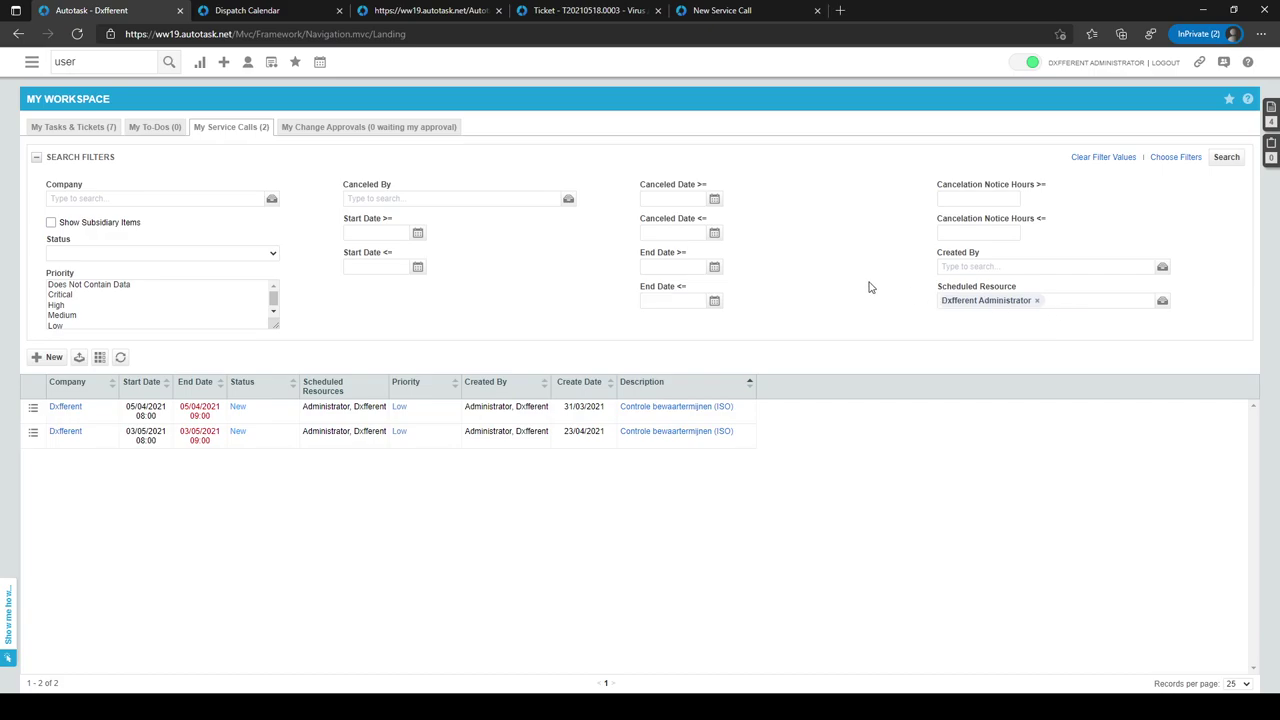
- Search all Service Desk service calls without any filters
{"action": "mouse_move", "coordinate": [31, 68]}
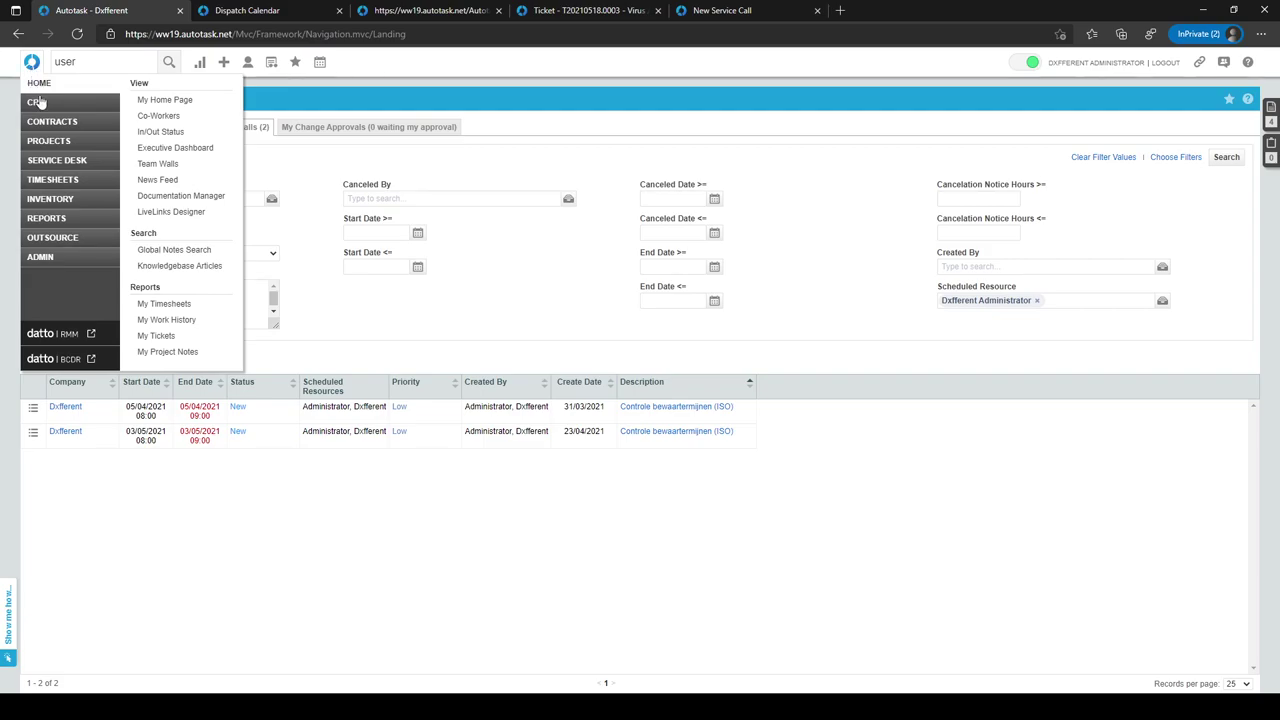
{"action": "mouse_move", "coordinate": [76, 168]}
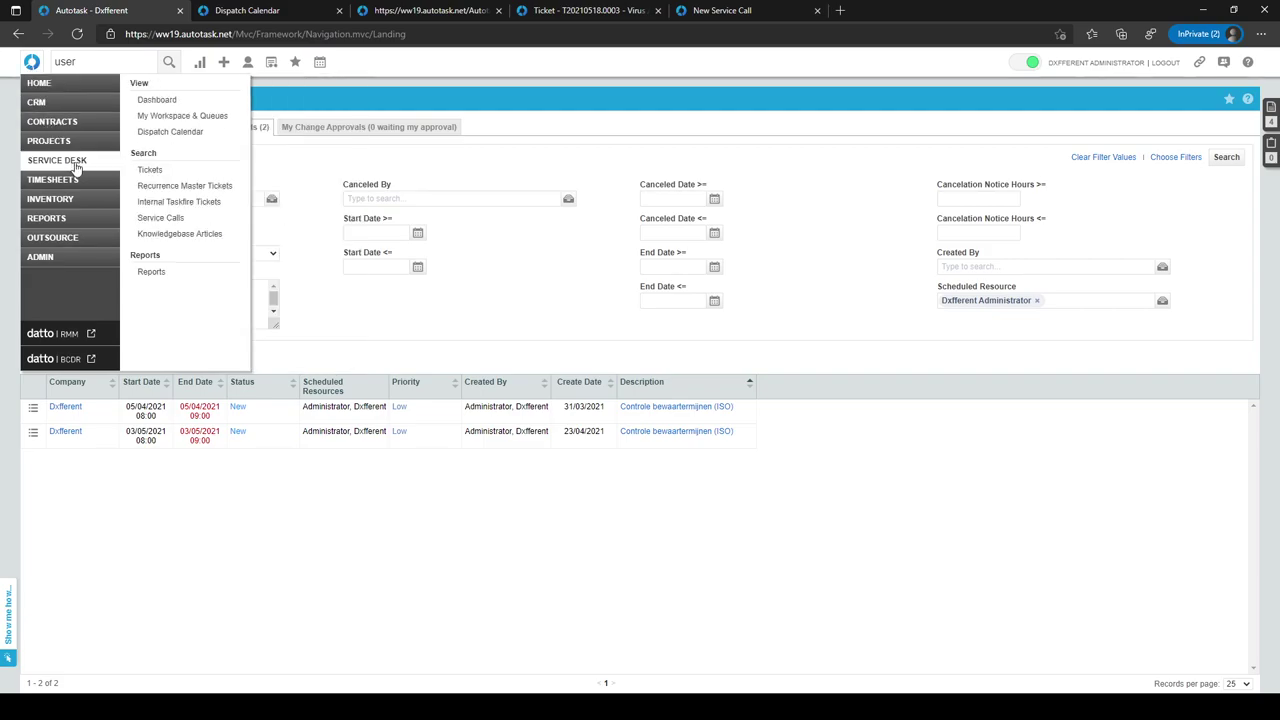
{"action": "left_click", "coordinate": [163, 218]}
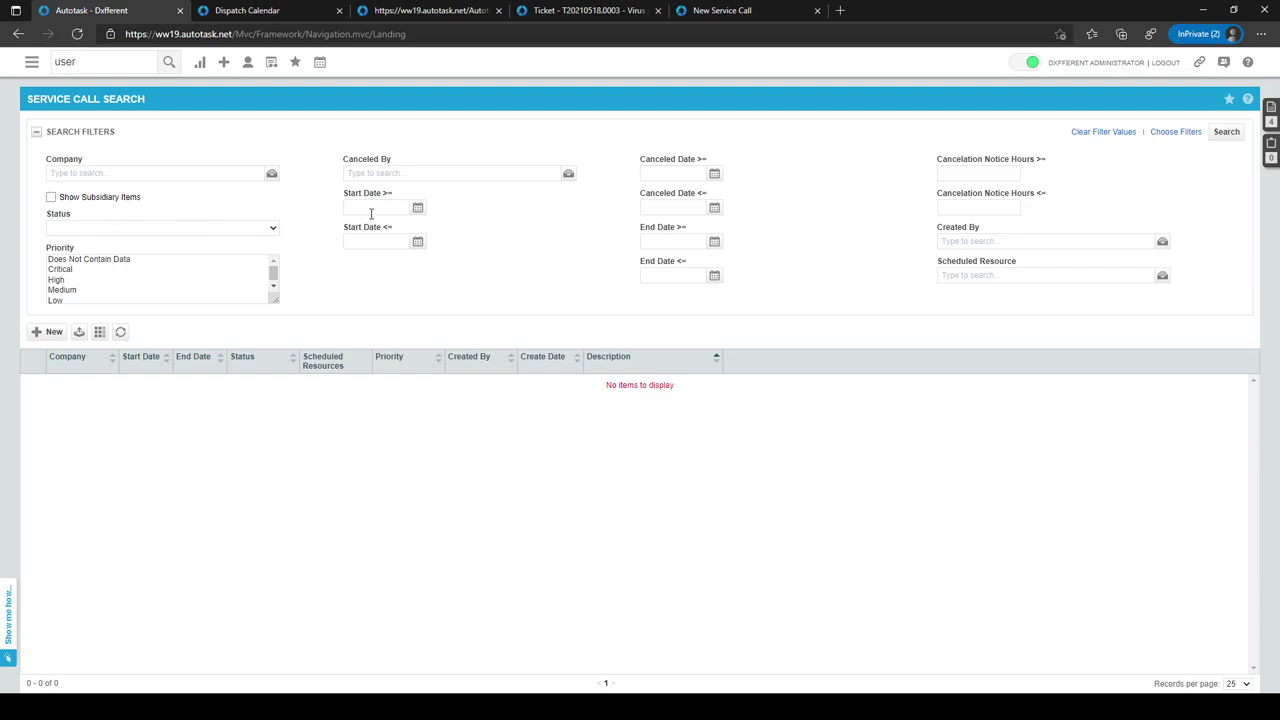
{"action": "left_click", "coordinate": [1226, 133]}
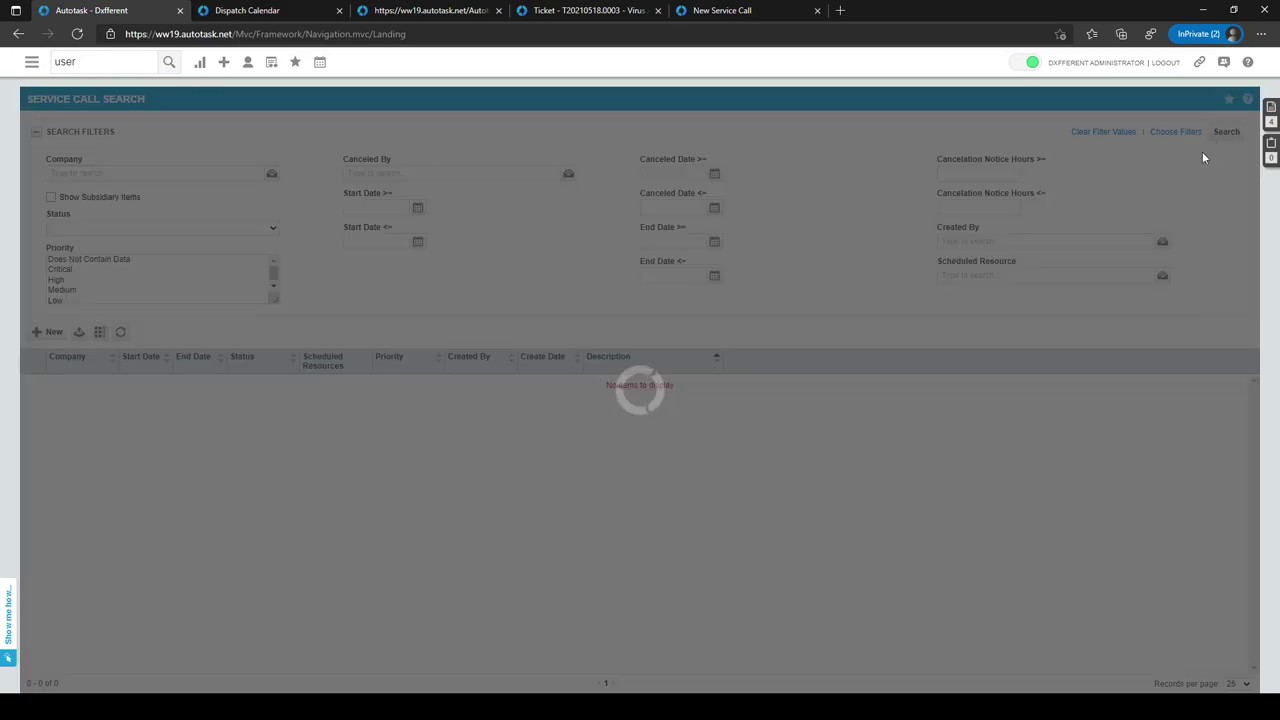
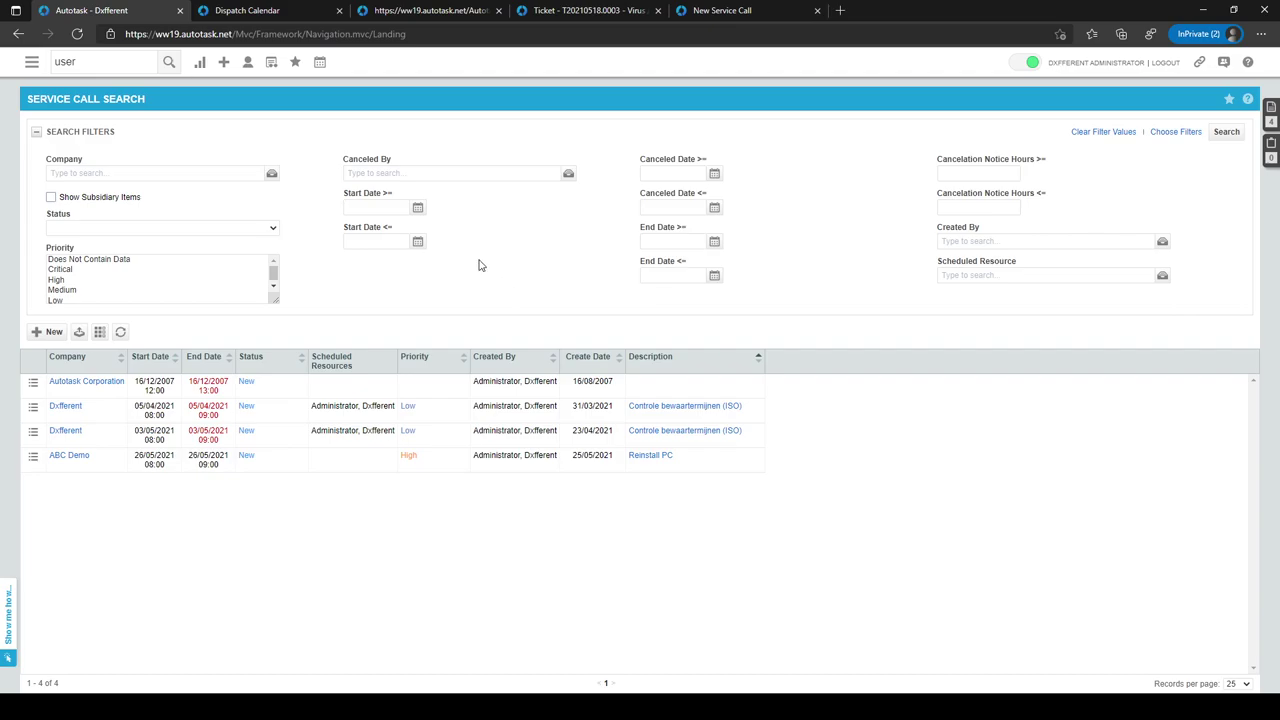
- Start a new recurring ticket and enable creating a series of service calls for its instances from 08:00 to 09:00
{"action": "left_click", "coordinate": [226, 62]}
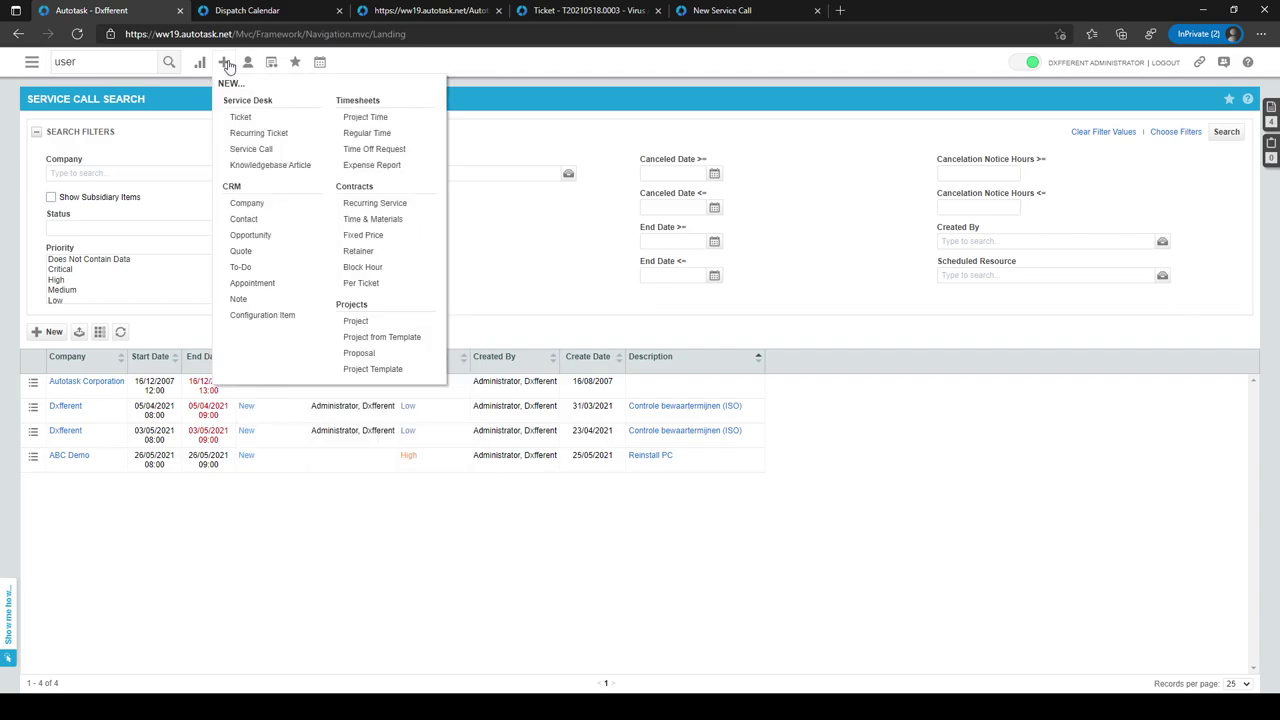
{"action": "left_click", "coordinate": [243, 135]}
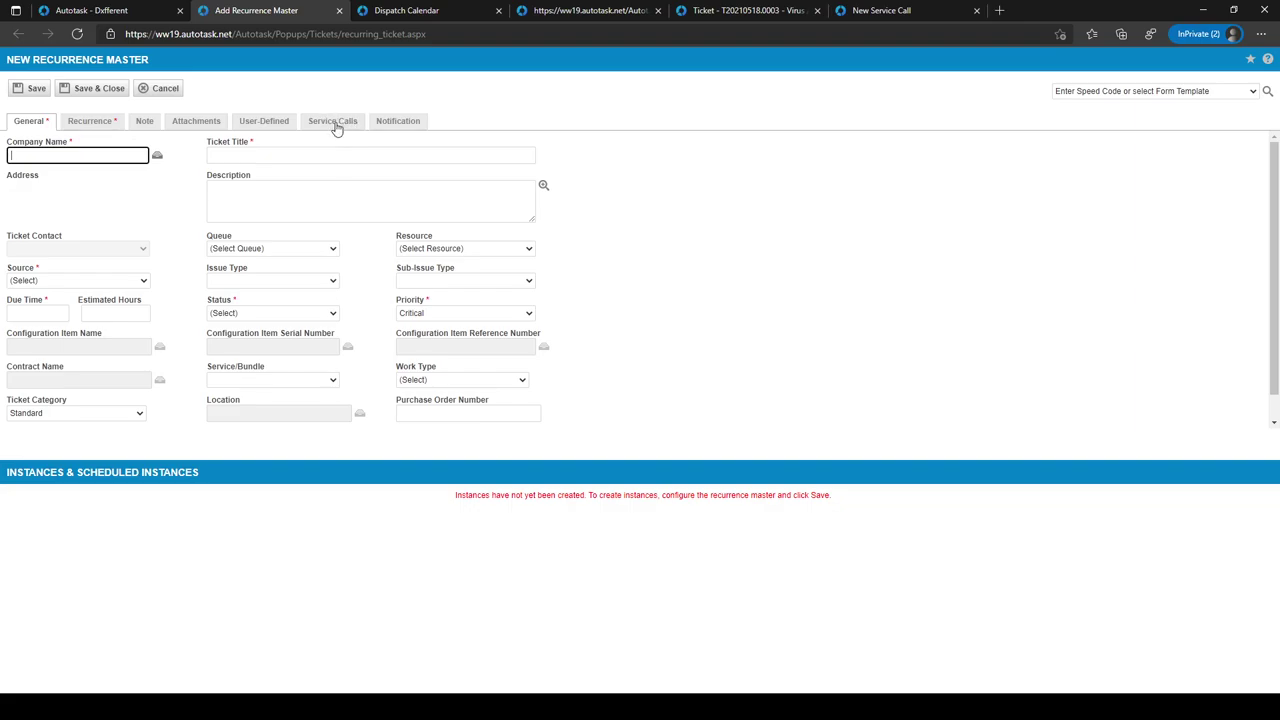
{"action": "type", "text": "TEST"}
{"action": "left_click", "coordinate": [334, 126]}
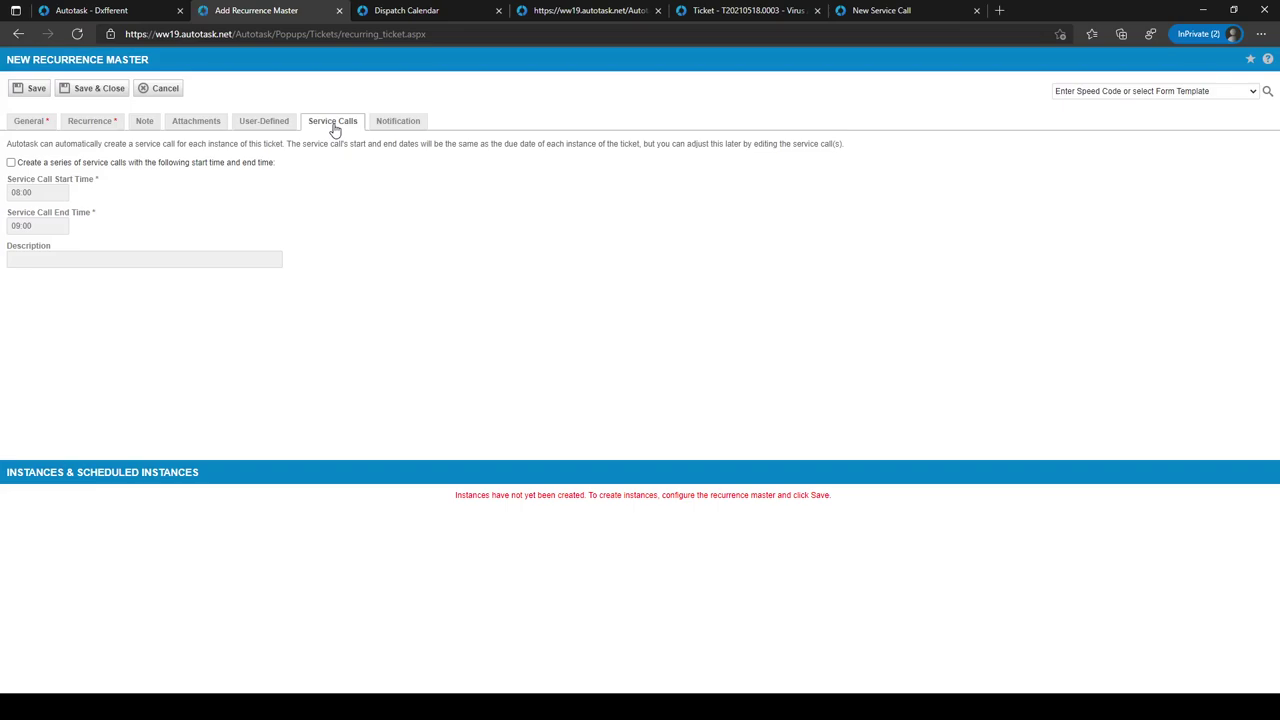
{"action": "left_click", "coordinate": [28, 168]}
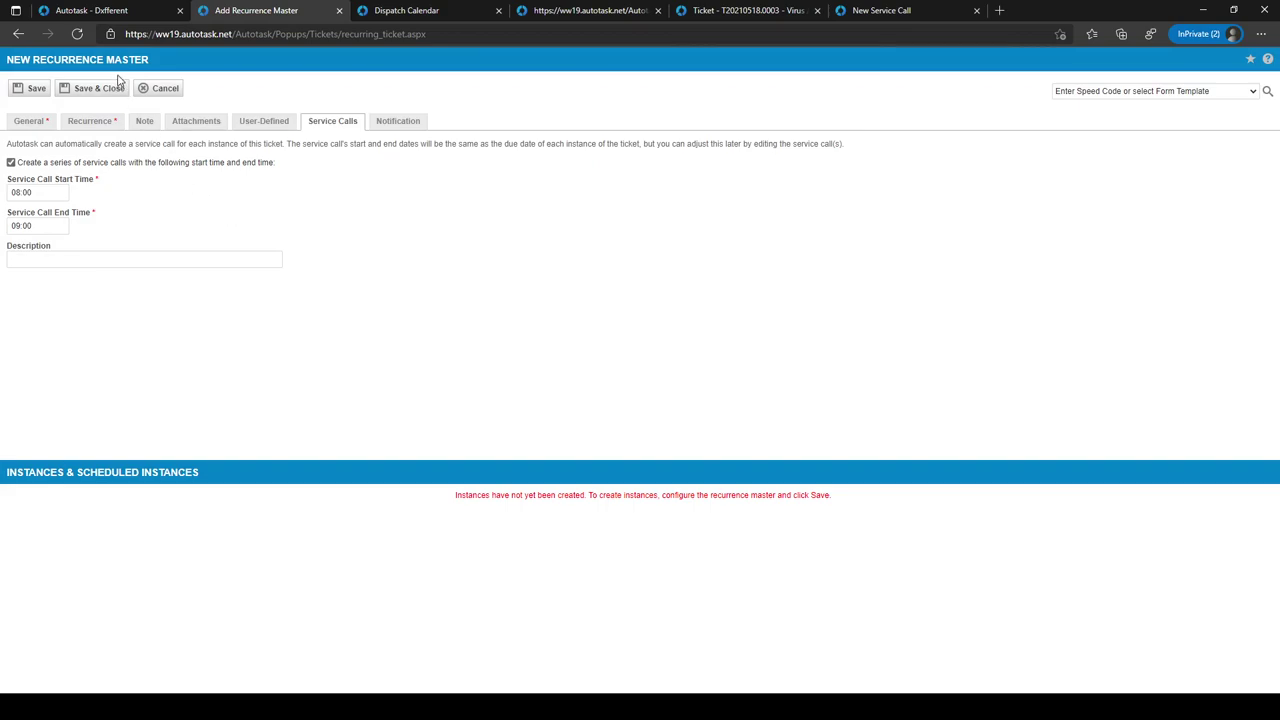
- Return to the main Autotask page and view the service call statuses in the Service Desk admin settings
{"action": "left_click", "coordinate": [115, 12]}
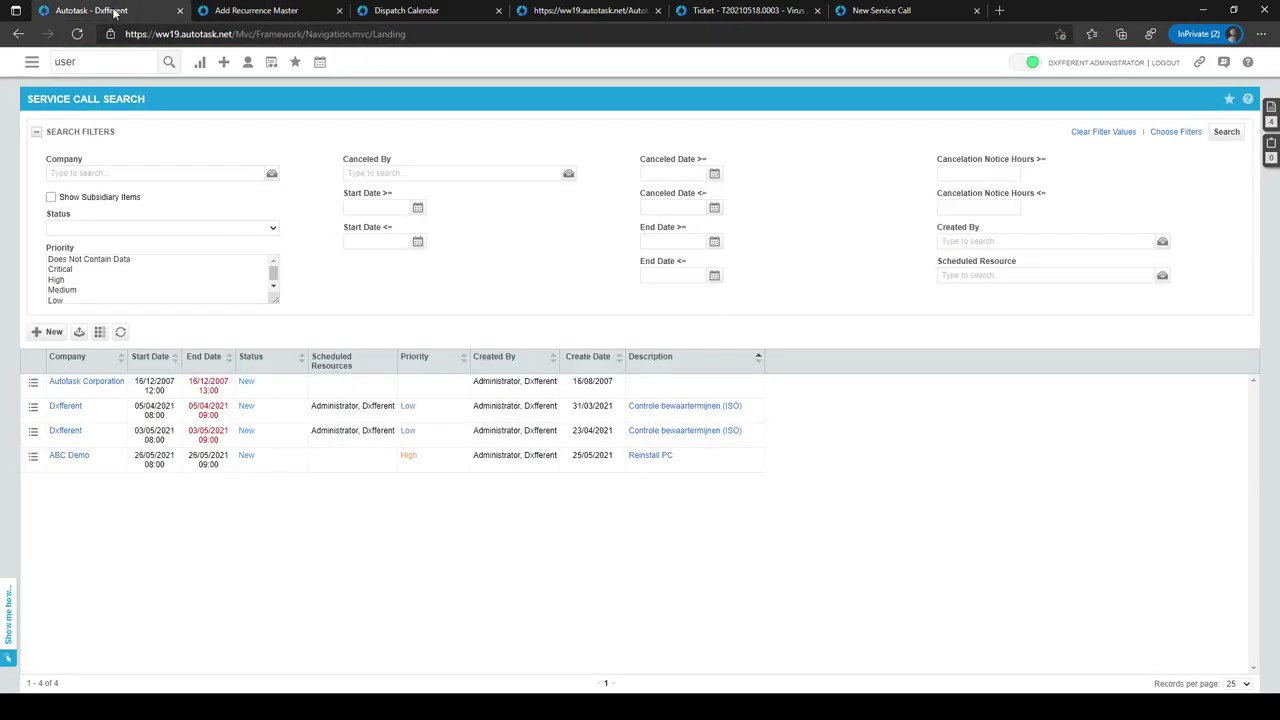
{"action": "left_click", "coordinate": [33, 62]}
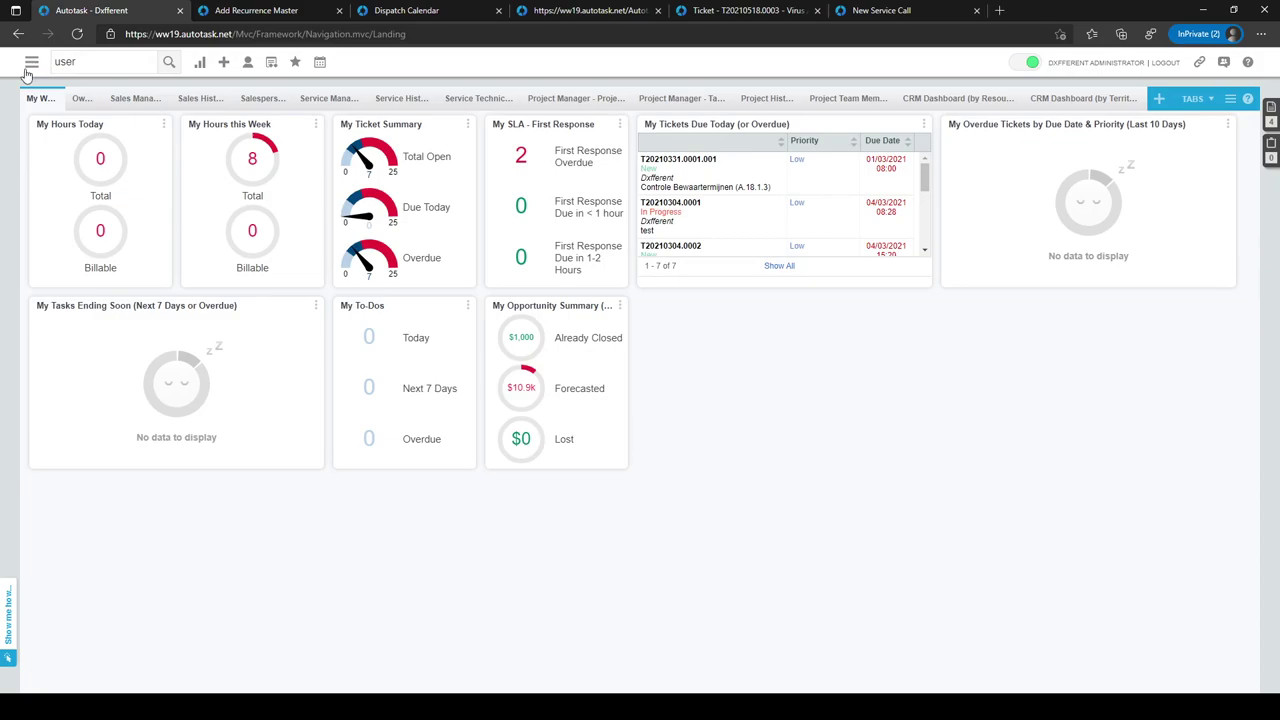
{"action": "left_click", "coordinate": [32, 64]}
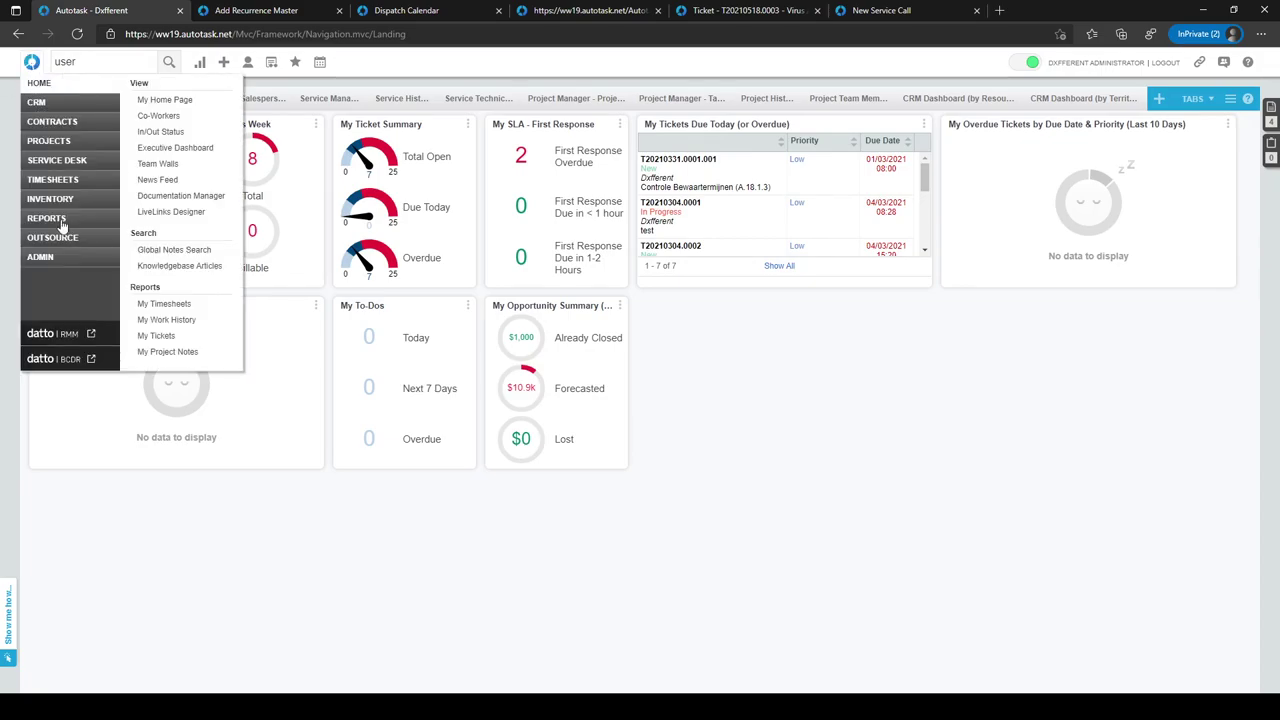
{"action": "left_click", "coordinate": [50, 259]}
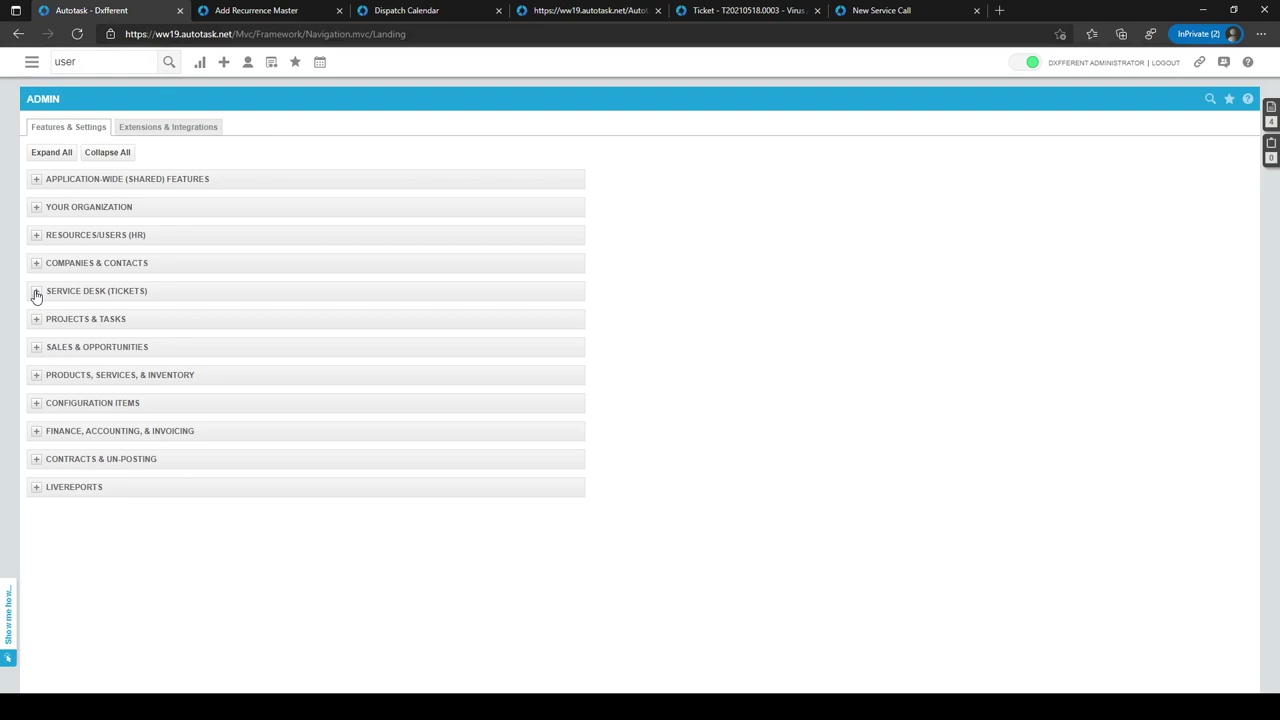
{"action": "left_click", "coordinate": [36, 293]}
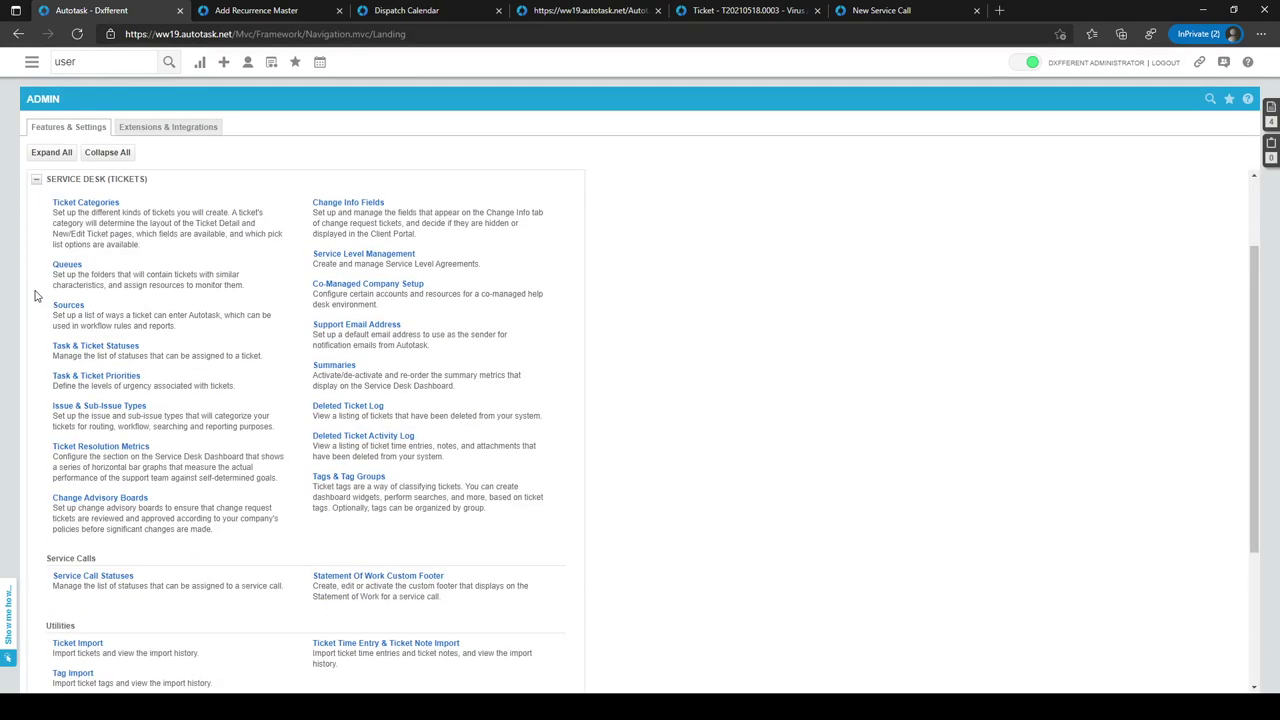
{"action": "scroll", "coordinate": [35, 295], "scroll_direction": "down", "scroll_amount": 1}
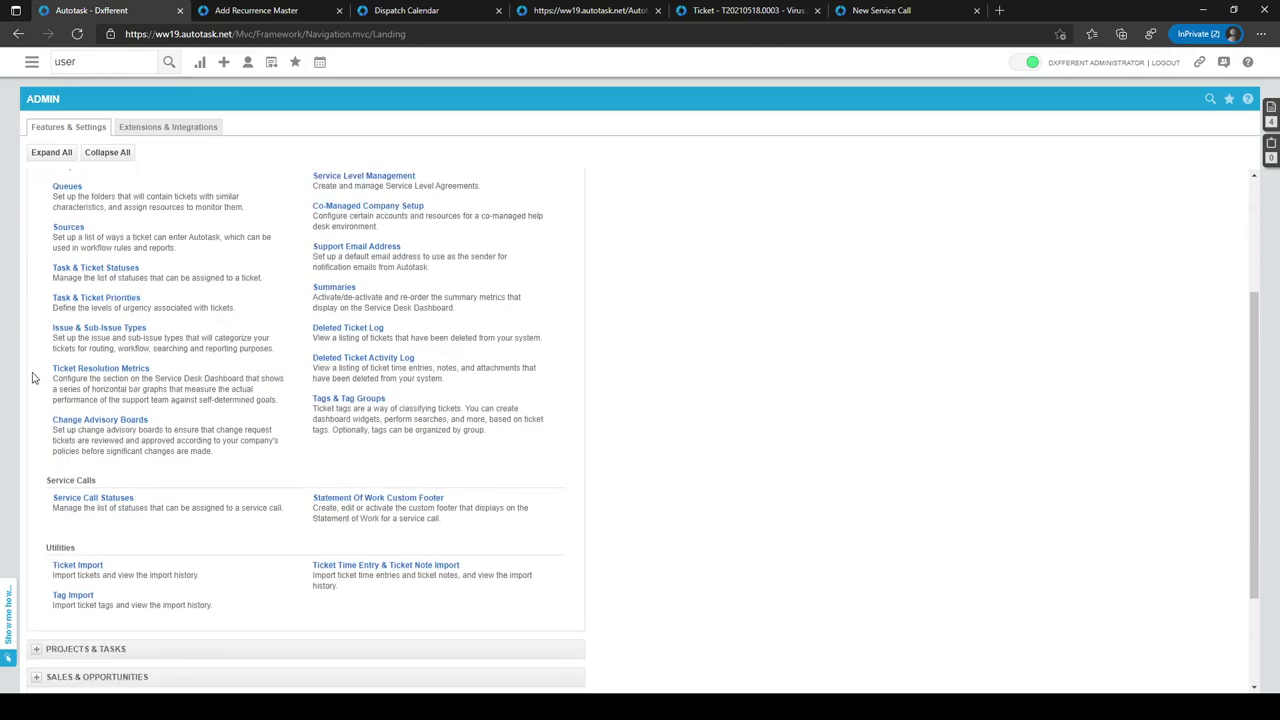
{"action": "left_click_drag", "start_coordinate": [100, 484], "coordinate": [44, 488]}
{"action": "left_click", "coordinate": [118, 502]}
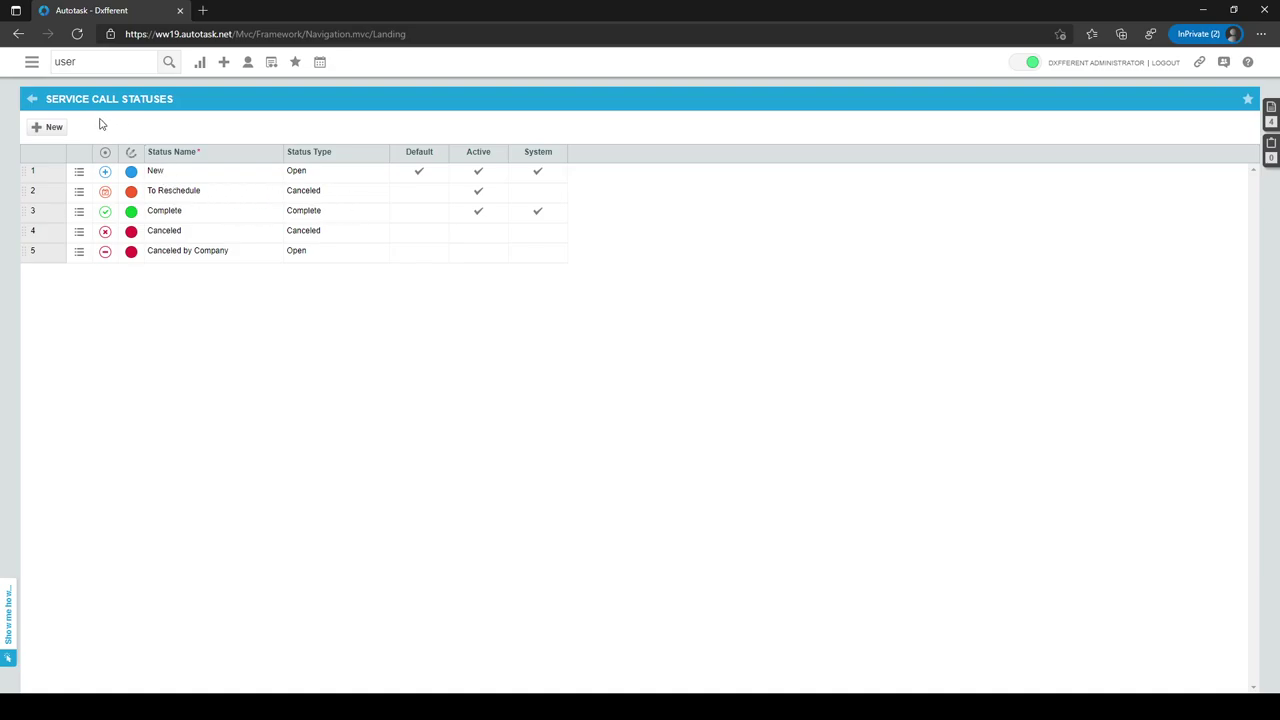
- Go back to the Admin page and view the Service Desk workflow rules under the application-wide features
{"action": "left_click", "coordinate": [33, 100]}
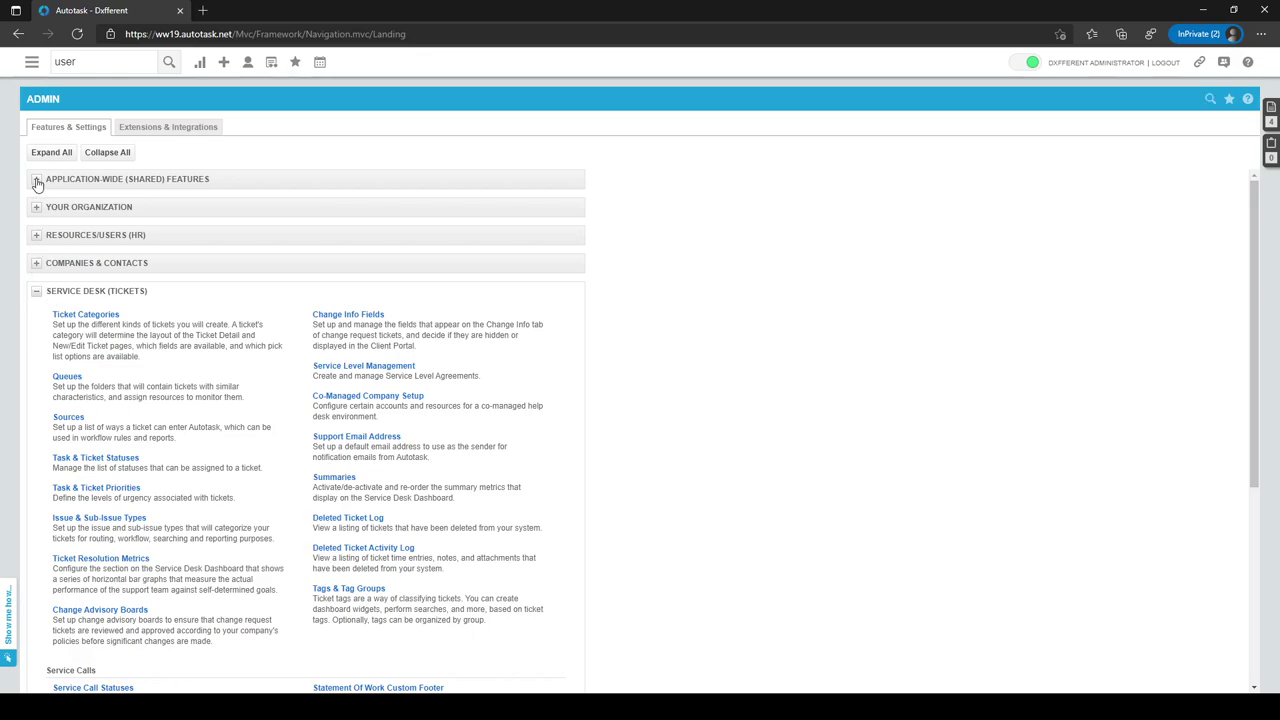
{"action": "left_click", "coordinate": [36, 180]}
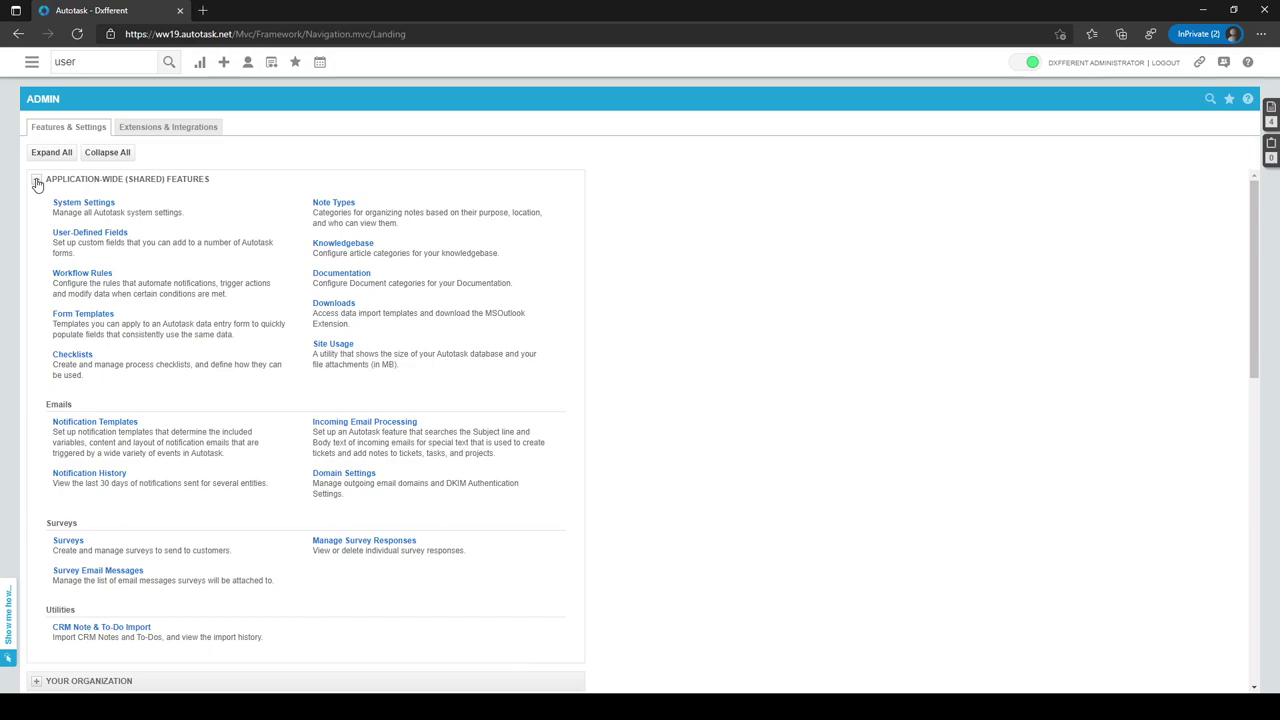
{"action": "left_click", "coordinate": [74, 276]}
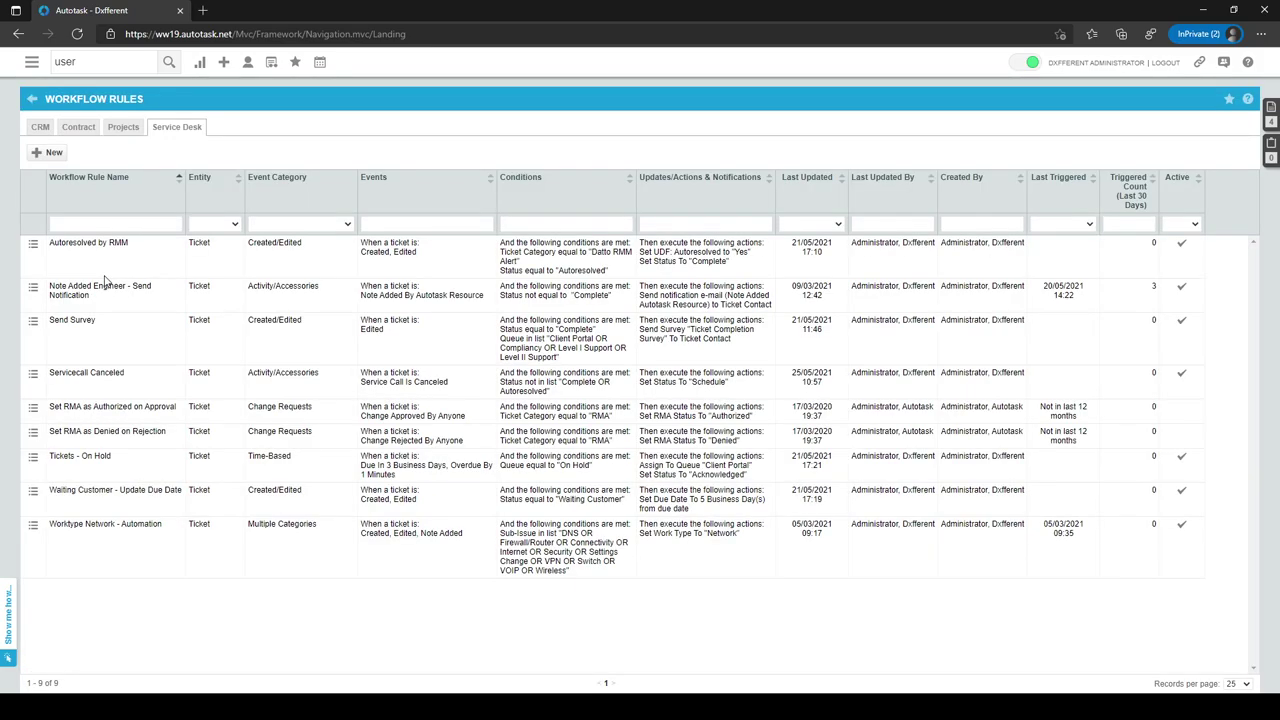
- Open the Servicecall Canceled workflow rule for editing
{"action": "left_click_drag", "start_coordinate": [55, 369], "coordinate": [127, 381]}
{"action": "left_click", "coordinate": [33, 373]}
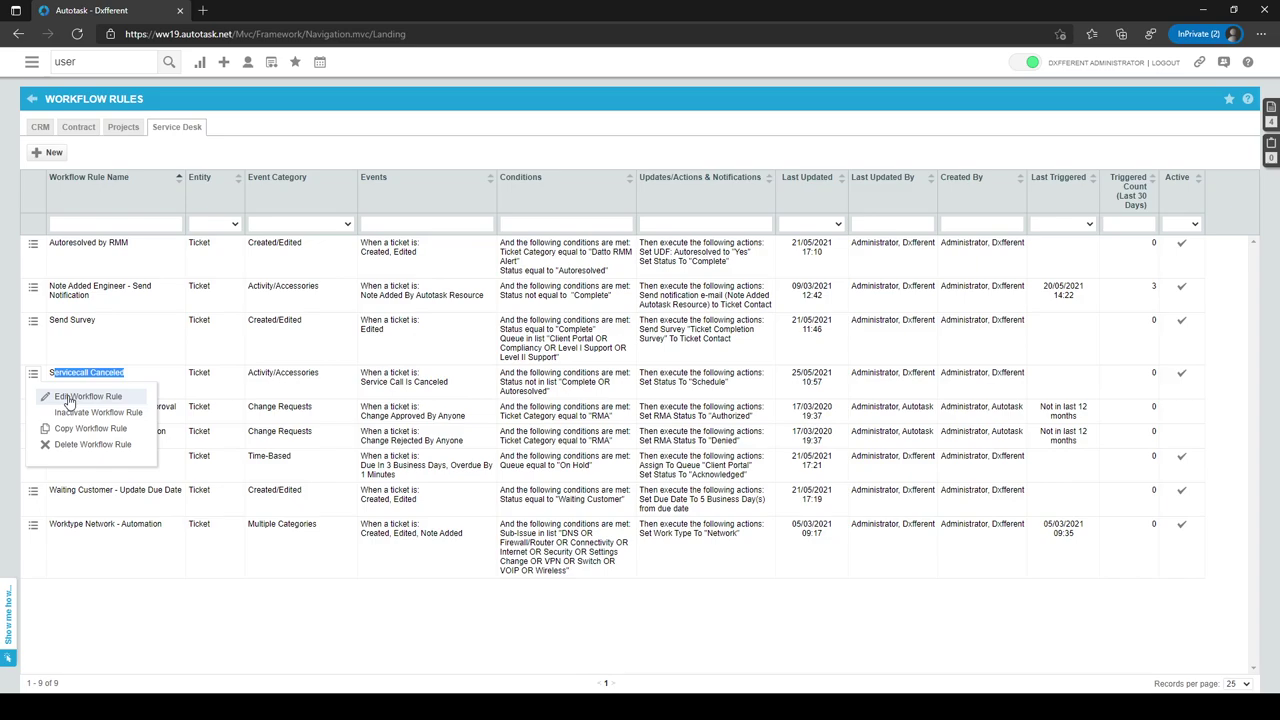
{"action": "left_click", "coordinate": [33, 373]}
{"action": "left_click", "coordinate": [33, 373]}
{"action": "left_click", "coordinate": [68, 400]}
{"action": "left_click", "coordinate": [100, 12]}
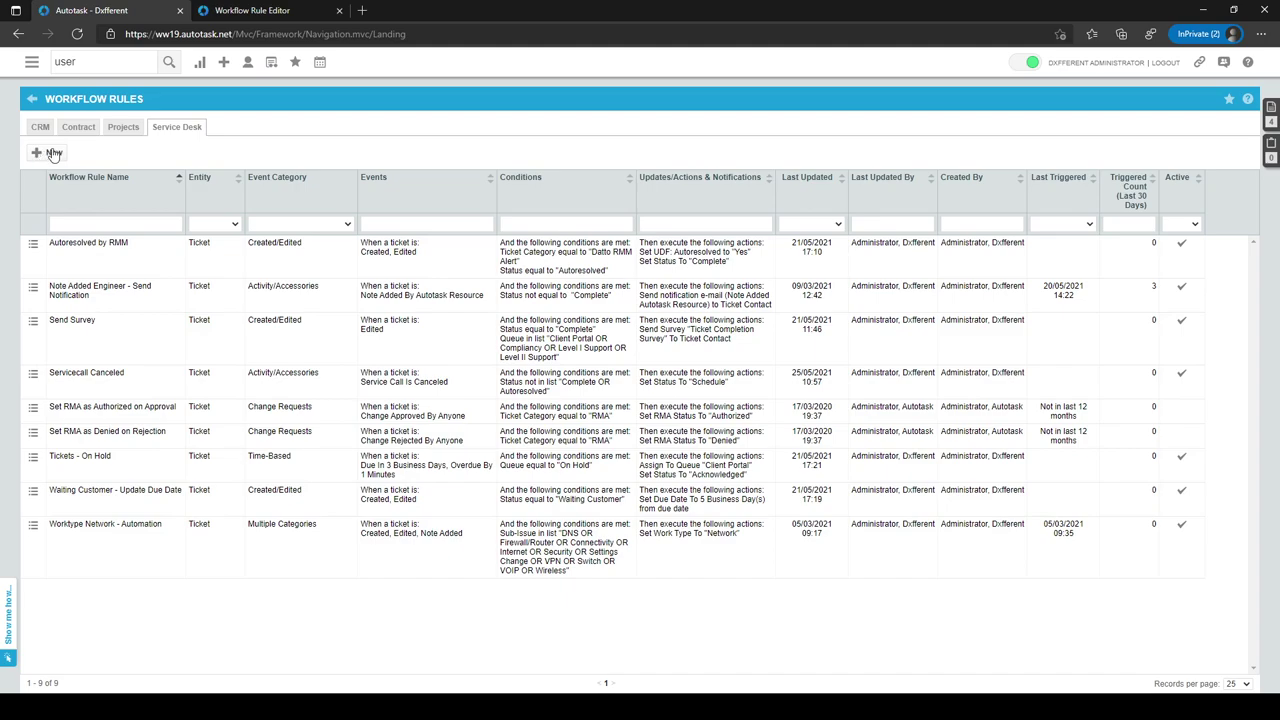
{"action": "left_click", "coordinate": [252, 12]}
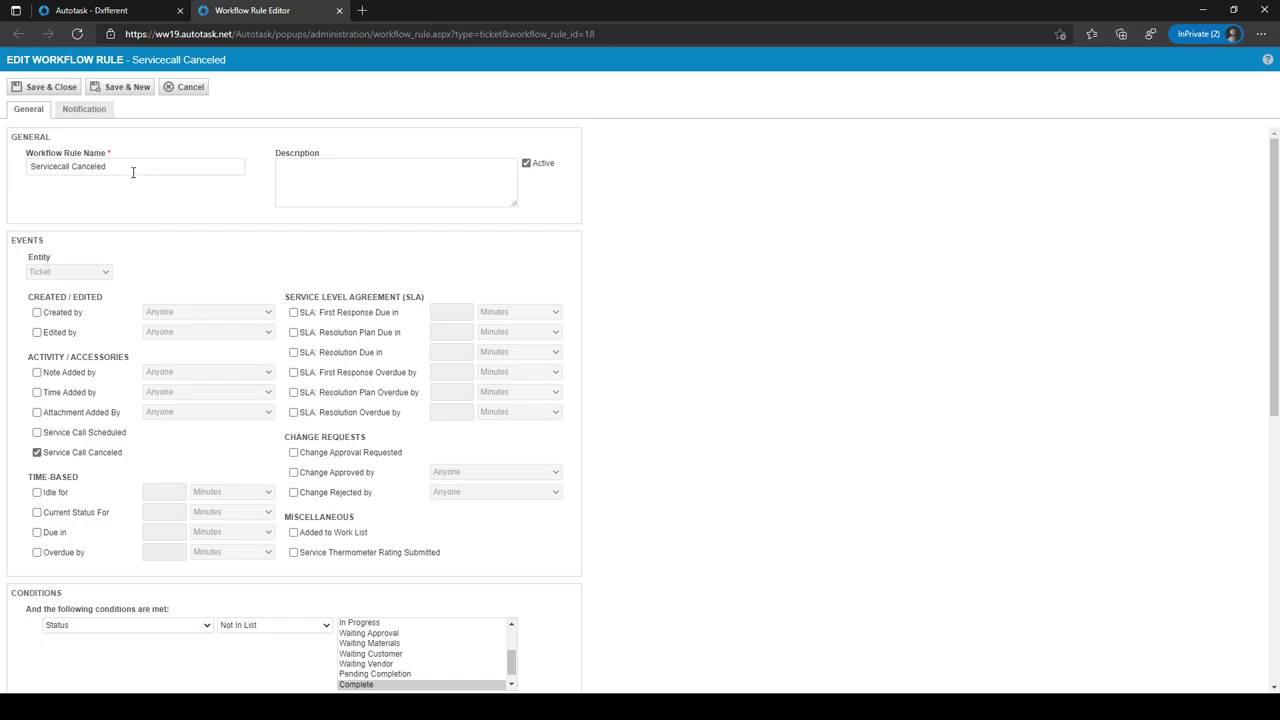
- Examine the rule's name, triggering event, excluded ticket statuses and the status update it performs
{"action": "left_click_drag", "start_coordinate": [133, 172], "coordinate": [37, 189]}
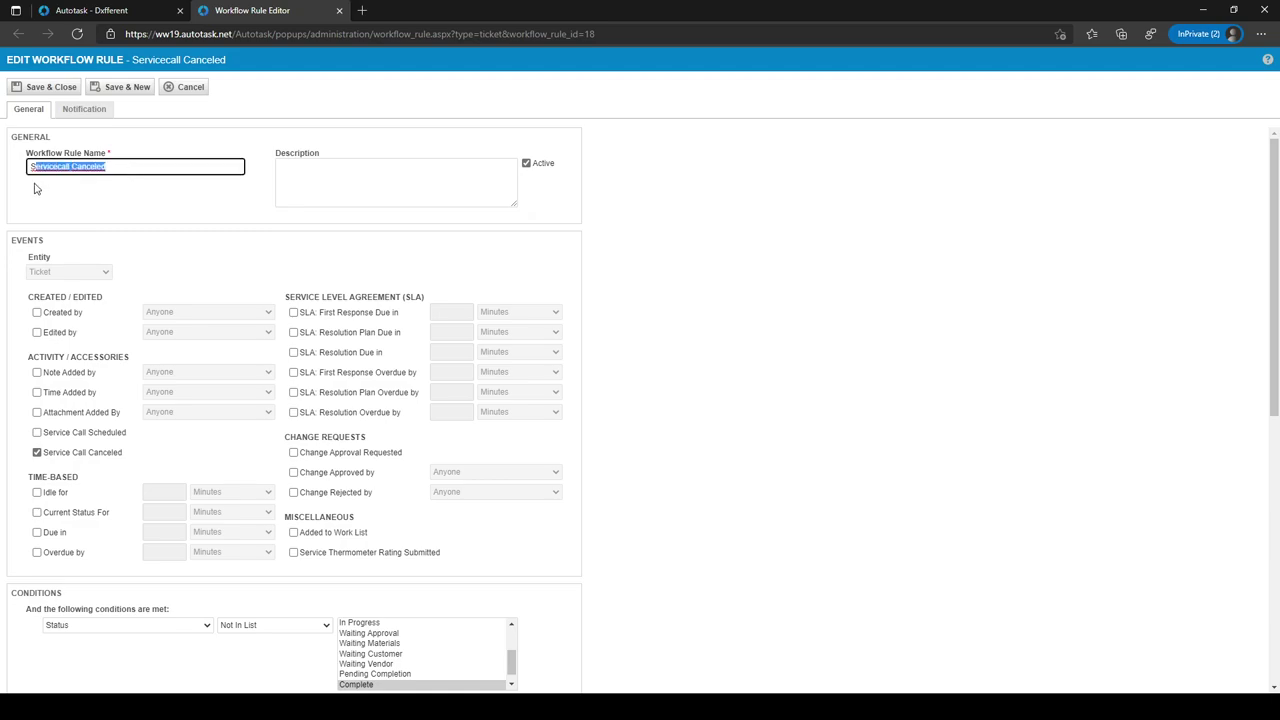
{"action": "left_click", "coordinate": [104, 191]}
{"action": "scroll", "coordinate": [105, 190], "scroll_direction": "down", "scroll_amount": 1}
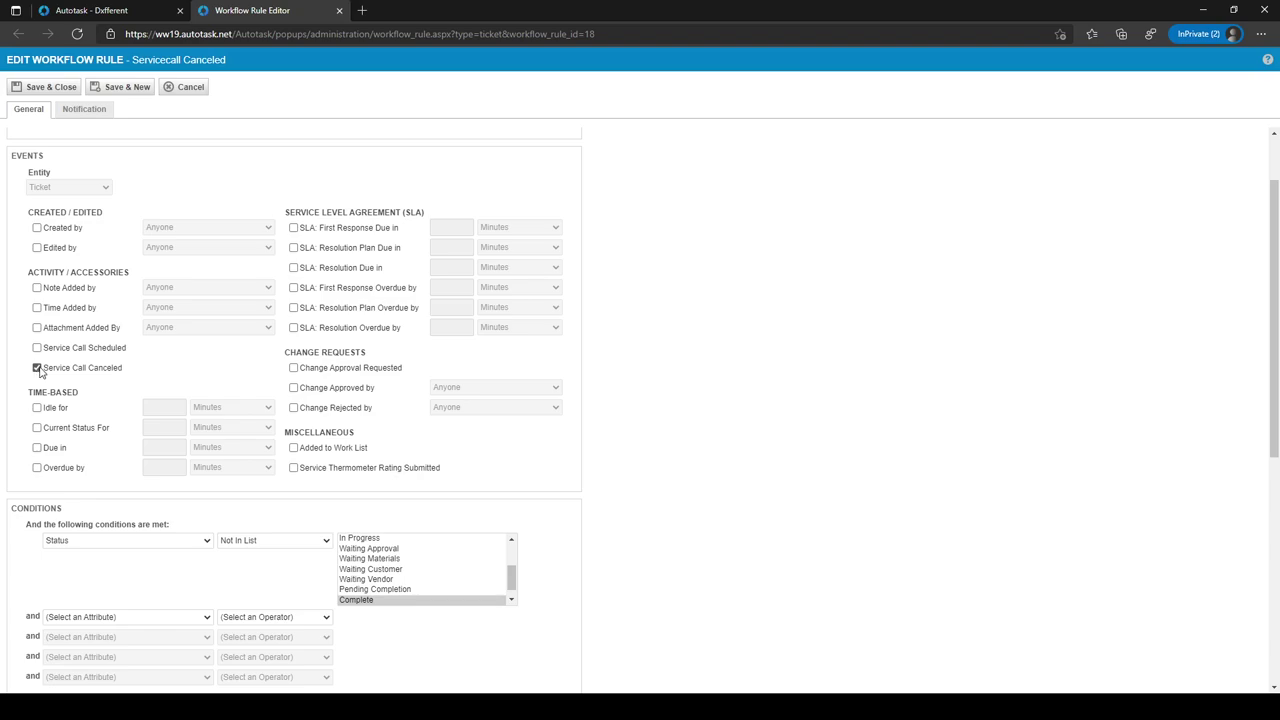
{"action": "scroll", "coordinate": [40, 370], "scroll_direction": "down", "scroll_amount": 3}
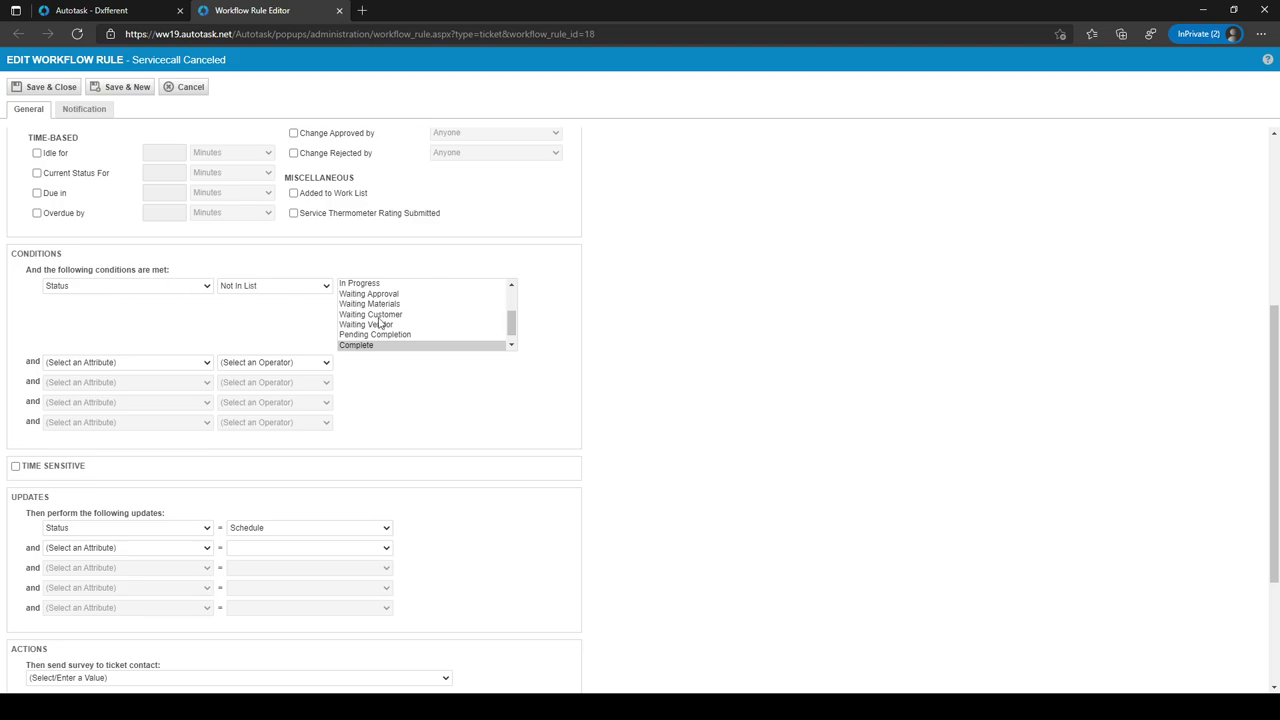
{"action": "scroll", "coordinate": [424, 347], "scroll_direction": "up", "scroll_amount": 1}
{"action": "scroll", "coordinate": [424, 347], "scroll_direction": "up", "scroll_amount": 3}
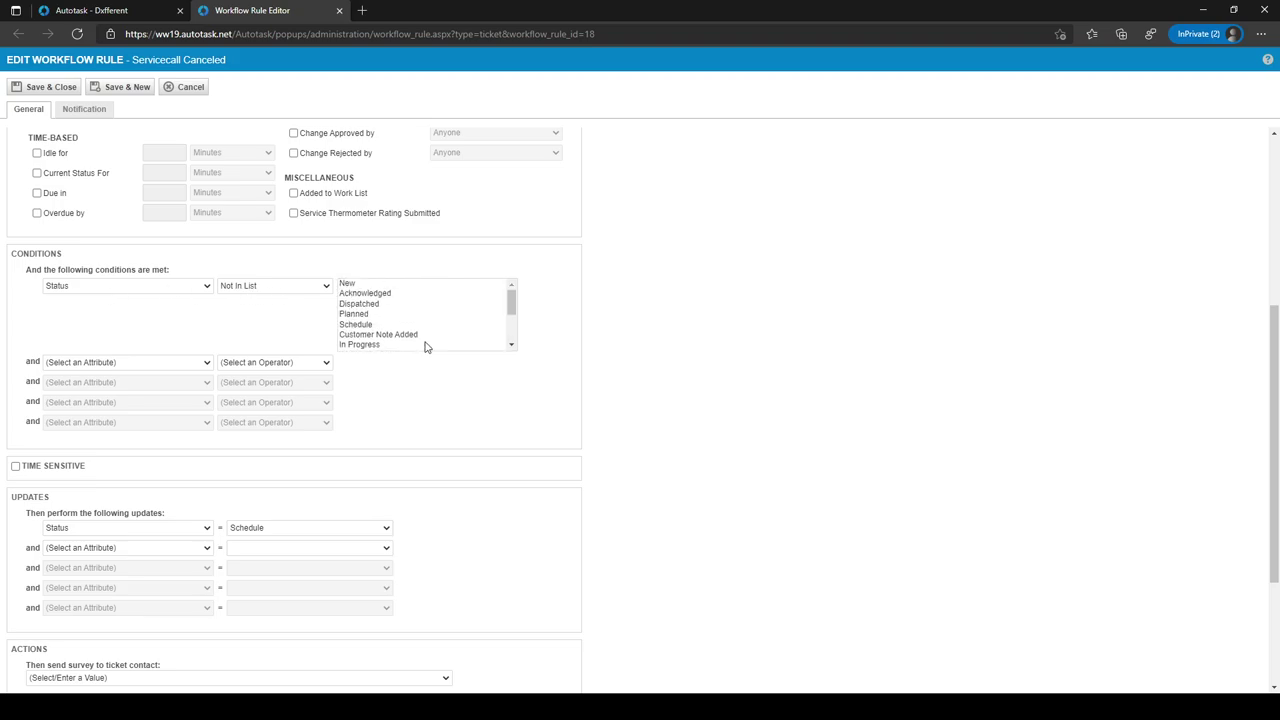
{"action": "scroll", "coordinate": [420, 346], "scroll_direction": "down", "scroll_amount": 4}
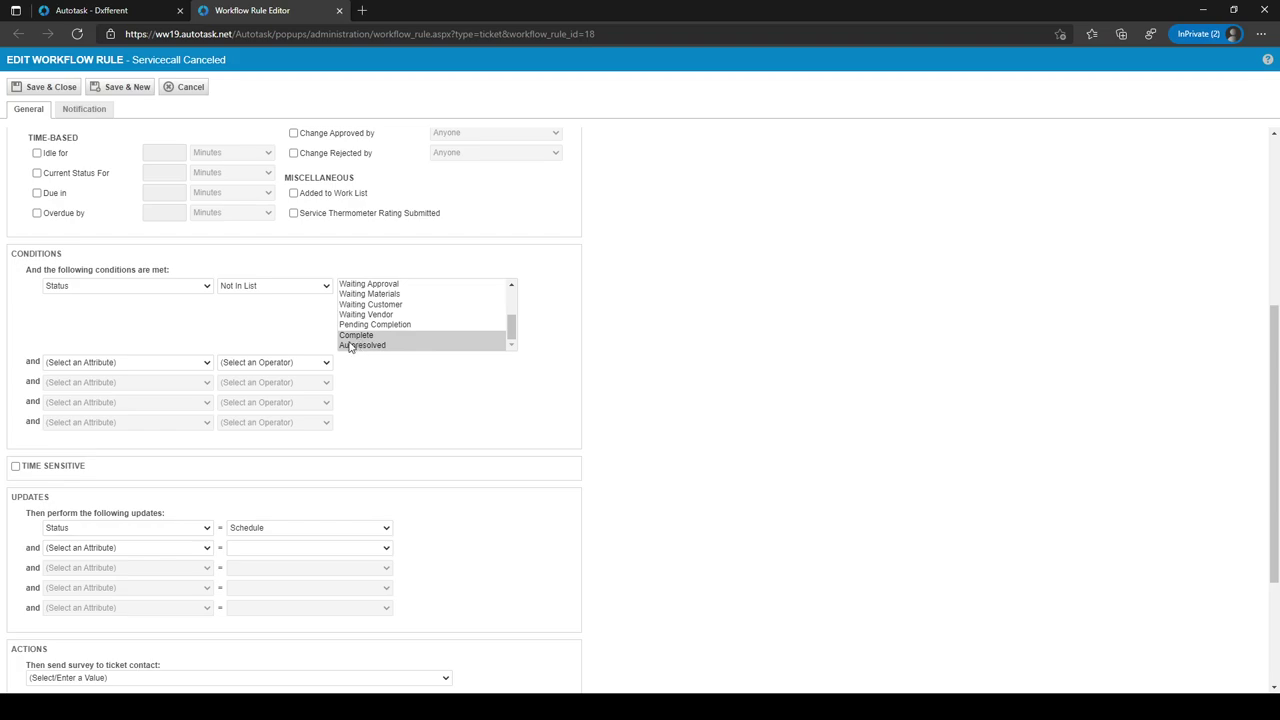
{"action": "scroll", "coordinate": [271, 329], "scroll_direction": "down", "scroll_amount": 1}
{"action": "scroll", "coordinate": [271, 329], "scroll_direction": "down", "scroll_amount": 1}
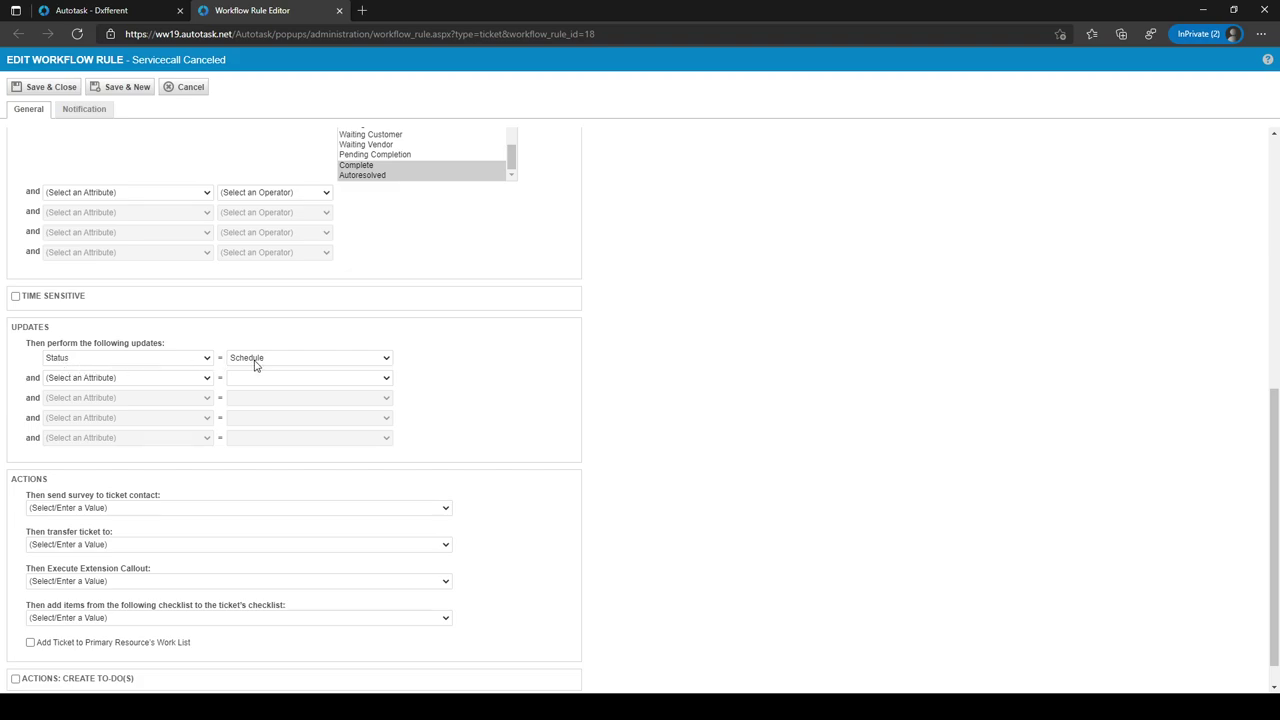
{"action": "scroll", "coordinate": [254, 365], "scroll_direction": "down", "scroll_amount": 1}
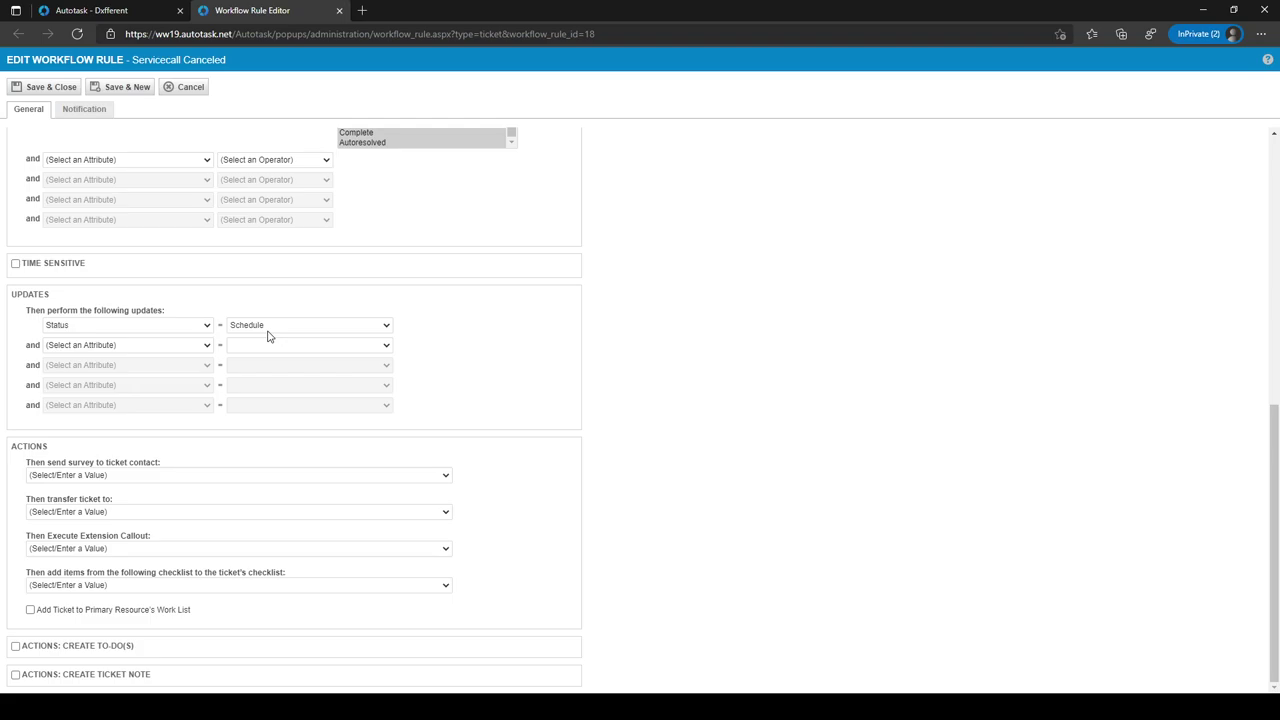
- Leave the workflow rules list and view the task and ticket statuses in the Service Desk admin settings
{"action": "left_click", "coordinate": [130, 18]}
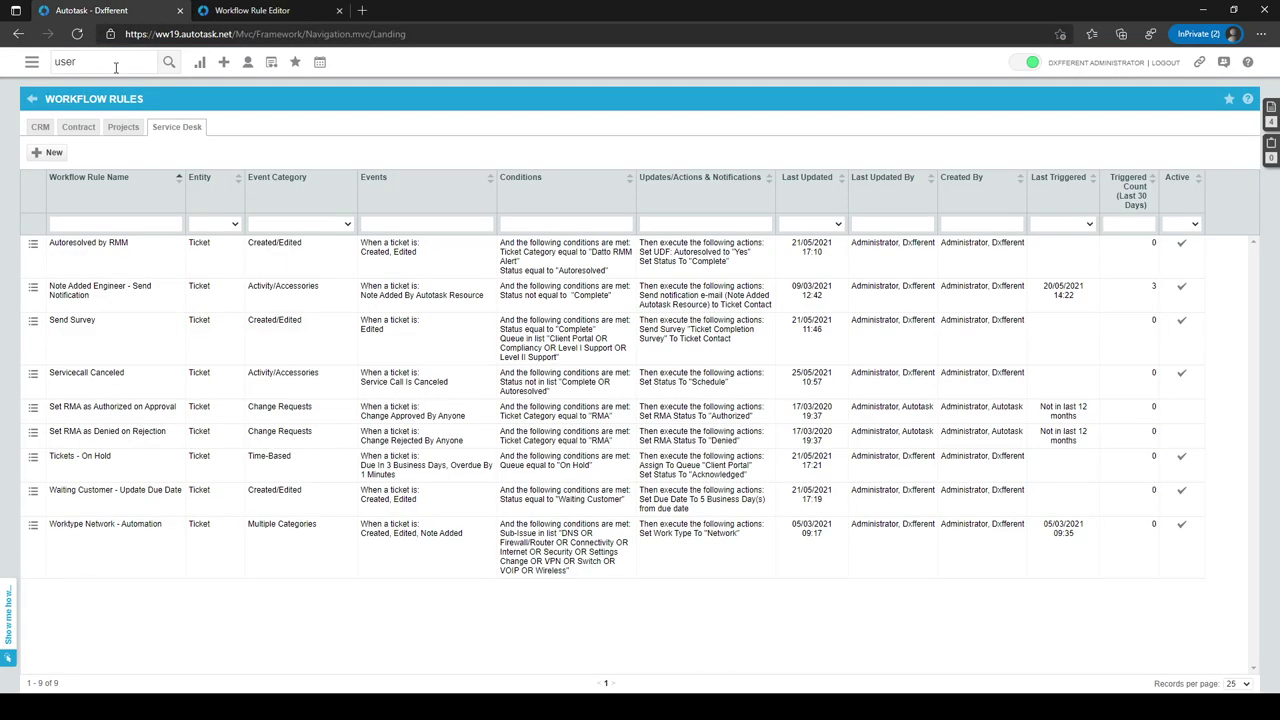
{"action": "left_click", "coordinate": [31, 102]}
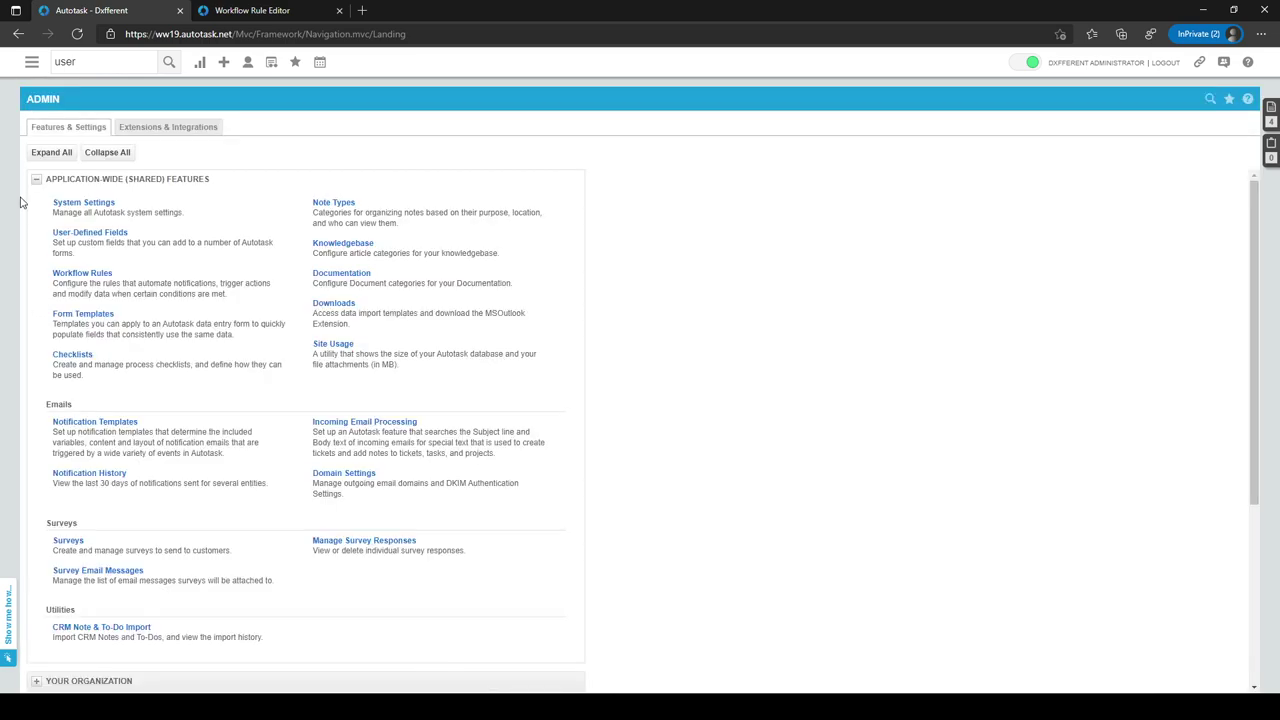
{"action": "left_click", "coordinate": [36, 180]}
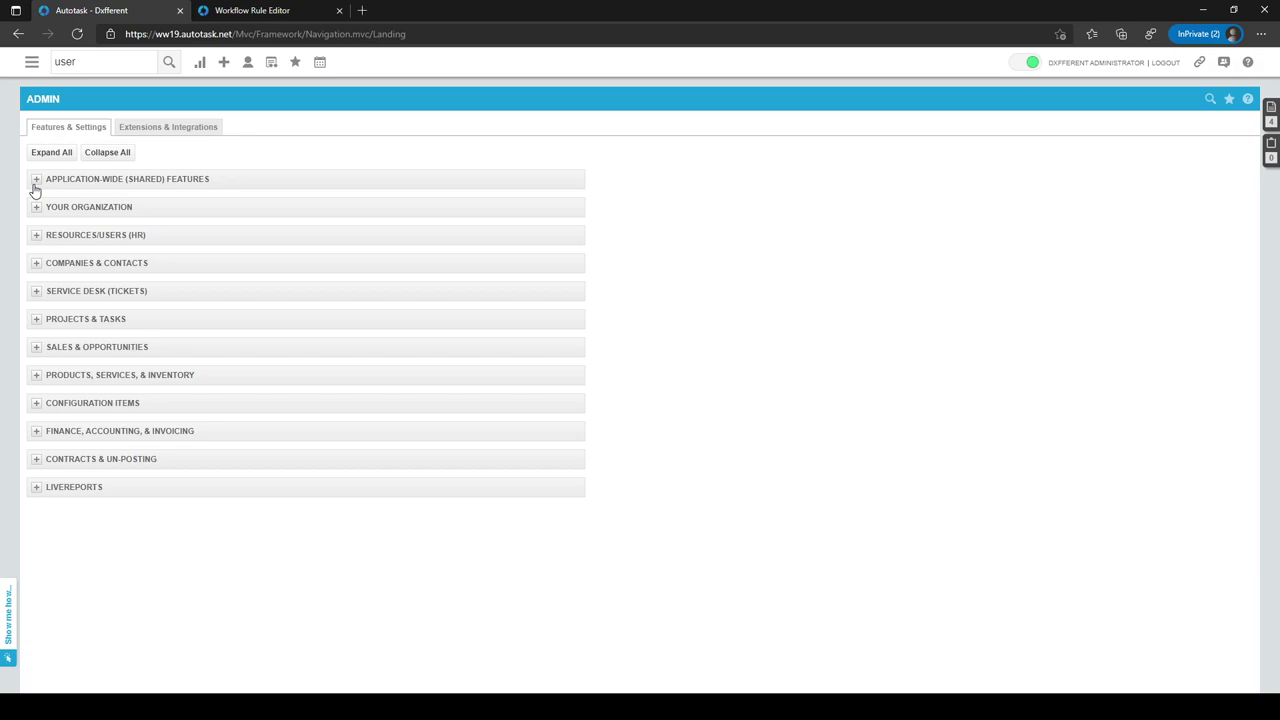
{"action": "left_click", "coordinate": [37, 292]}
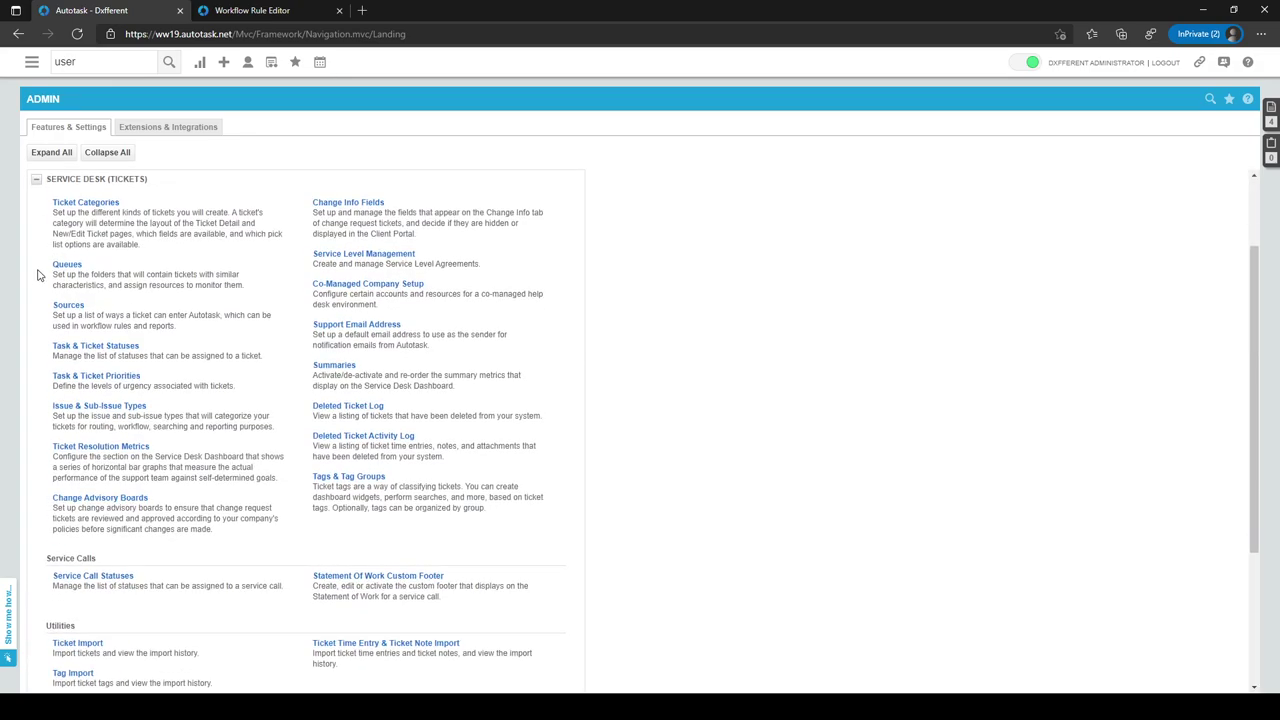
{"action": "left_click", "coordinate": [88, 347]}
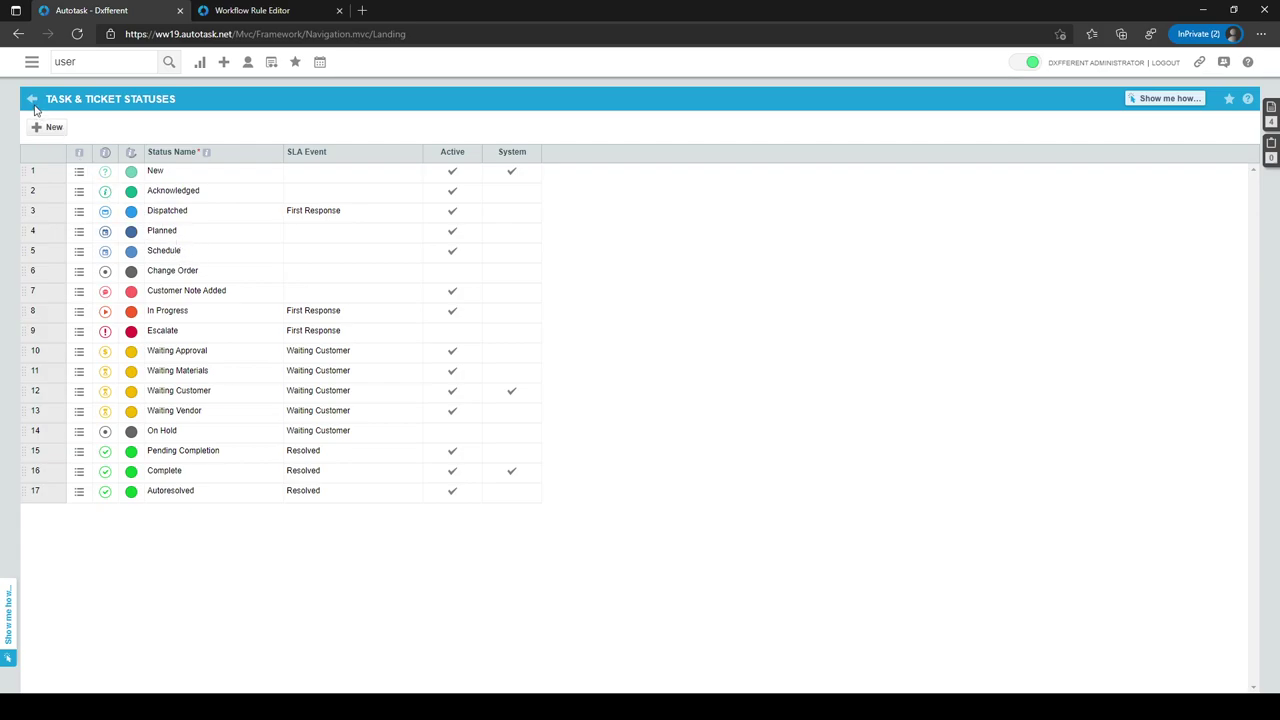
- Close the Servicecall Canceled rule editor without saving and leave the task and ticket statuses list
{"action": "left_click", "coordinate": [266, 12]}
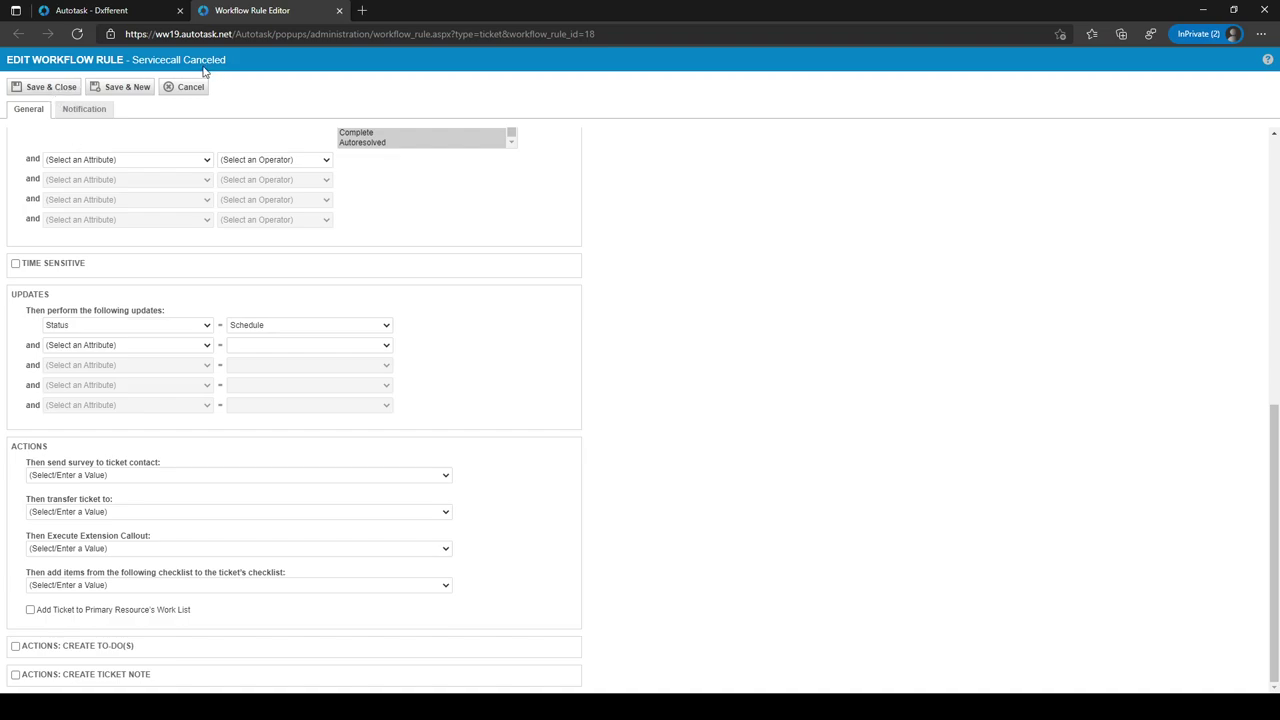
{"action": "left_click", "coordinate": [339, 12]}
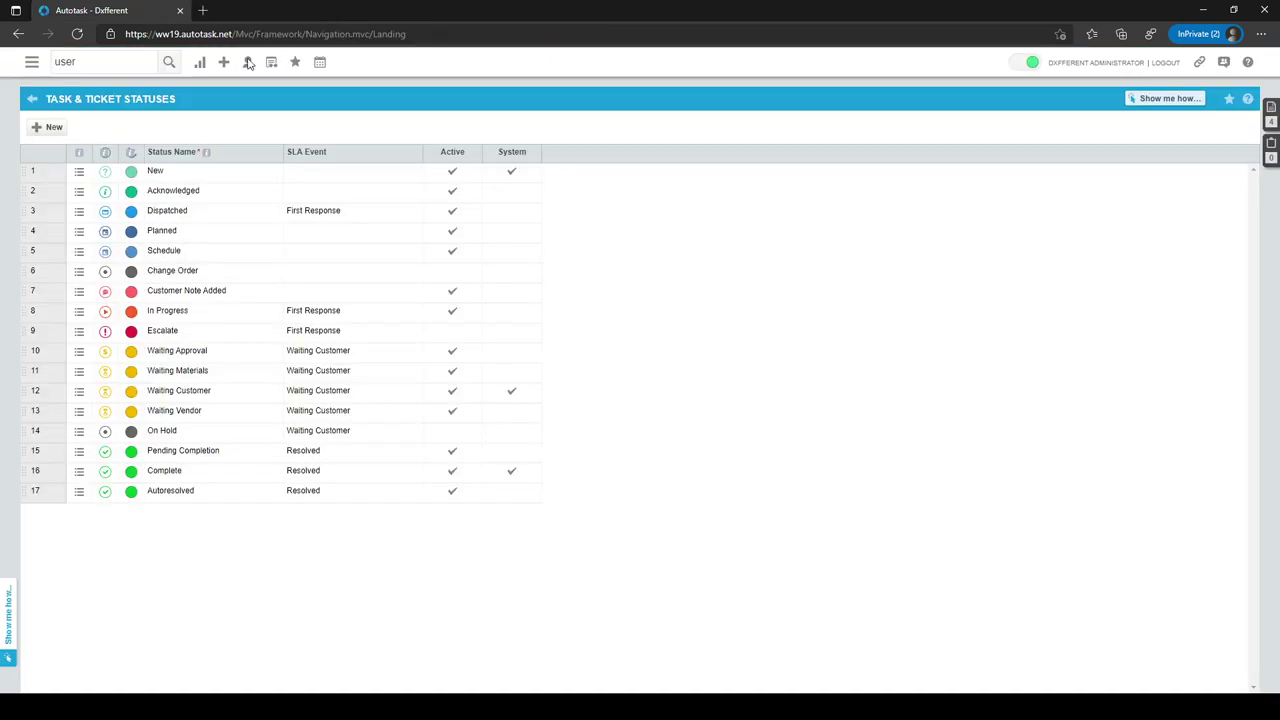
{"action": "mouse_move", "coordinate": [40, 80]}
{"action": "left_click", "coordinate": [33, 100]}
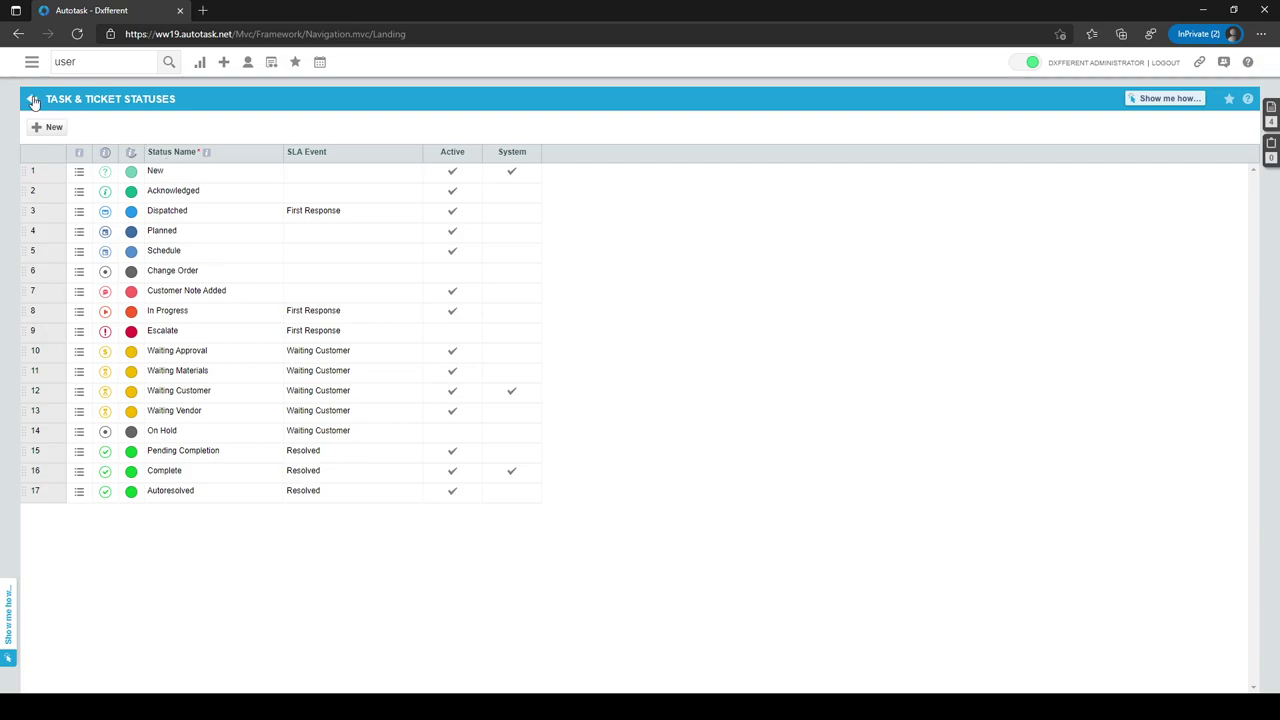